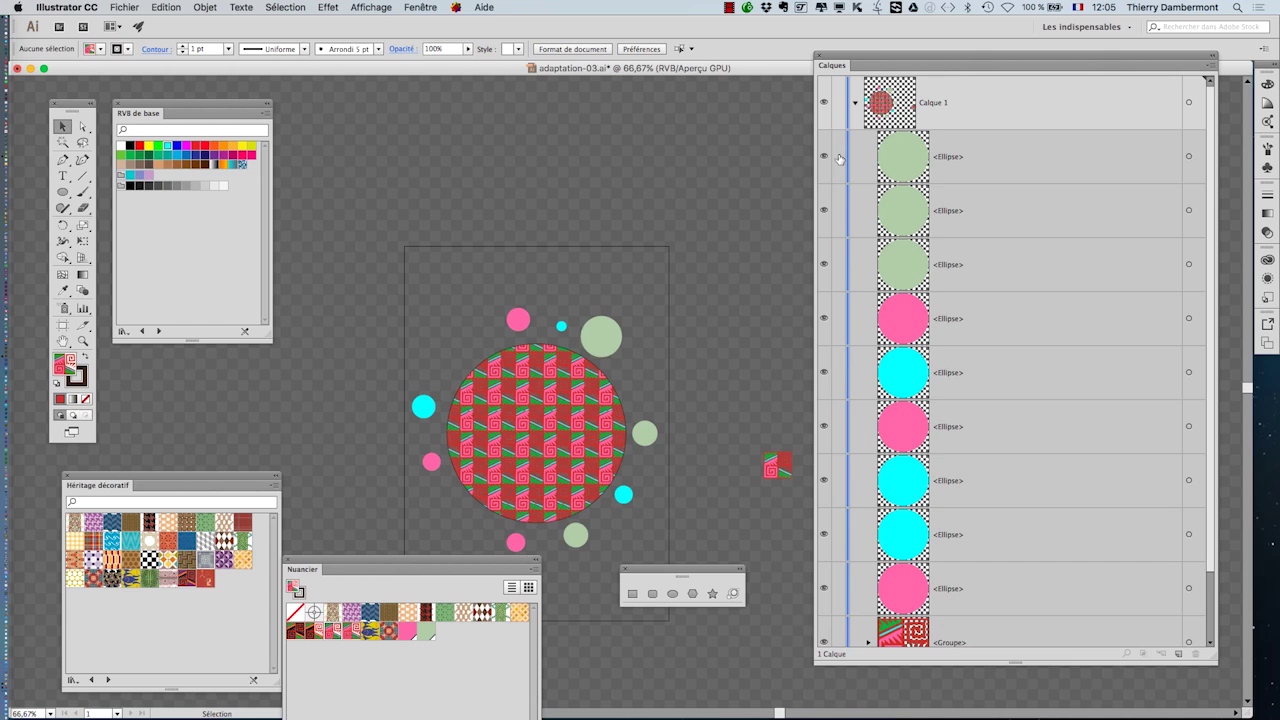
# - Lock all the ellipses and the group inside Calque 1
pyautogui.scroll(-1, 969, 328)
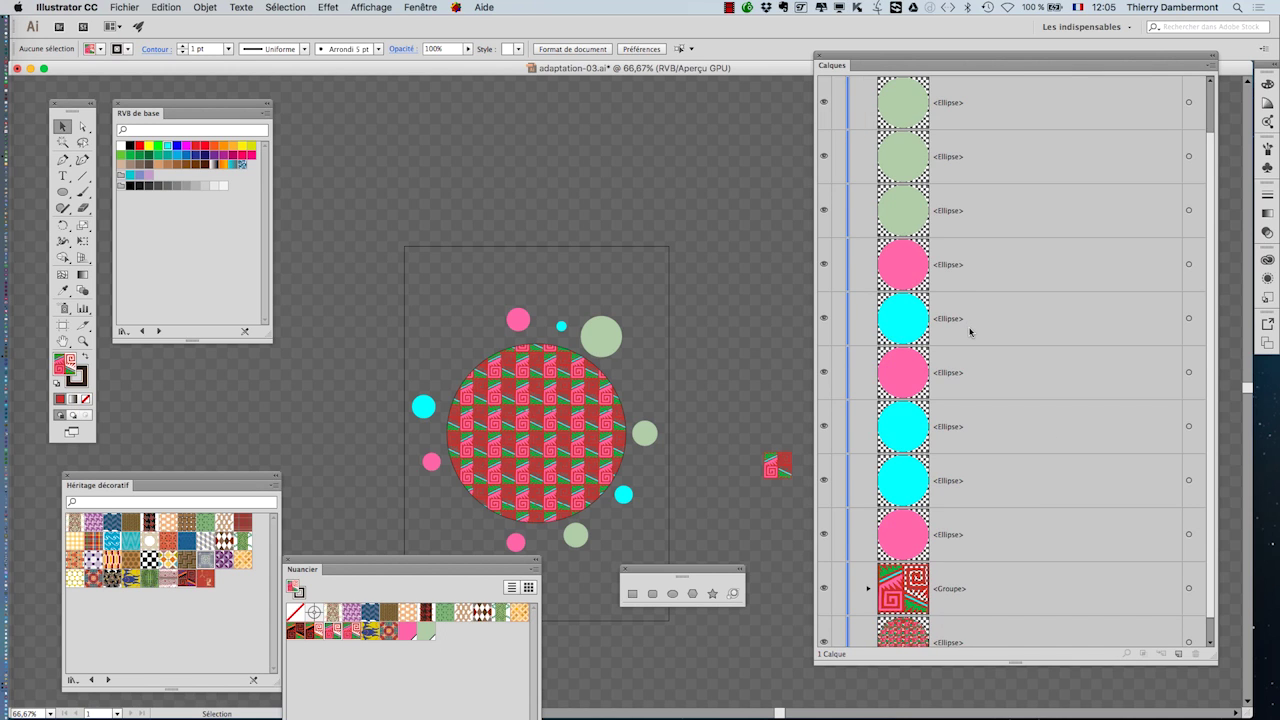
pyautogui.scroll(1, 966, 318)
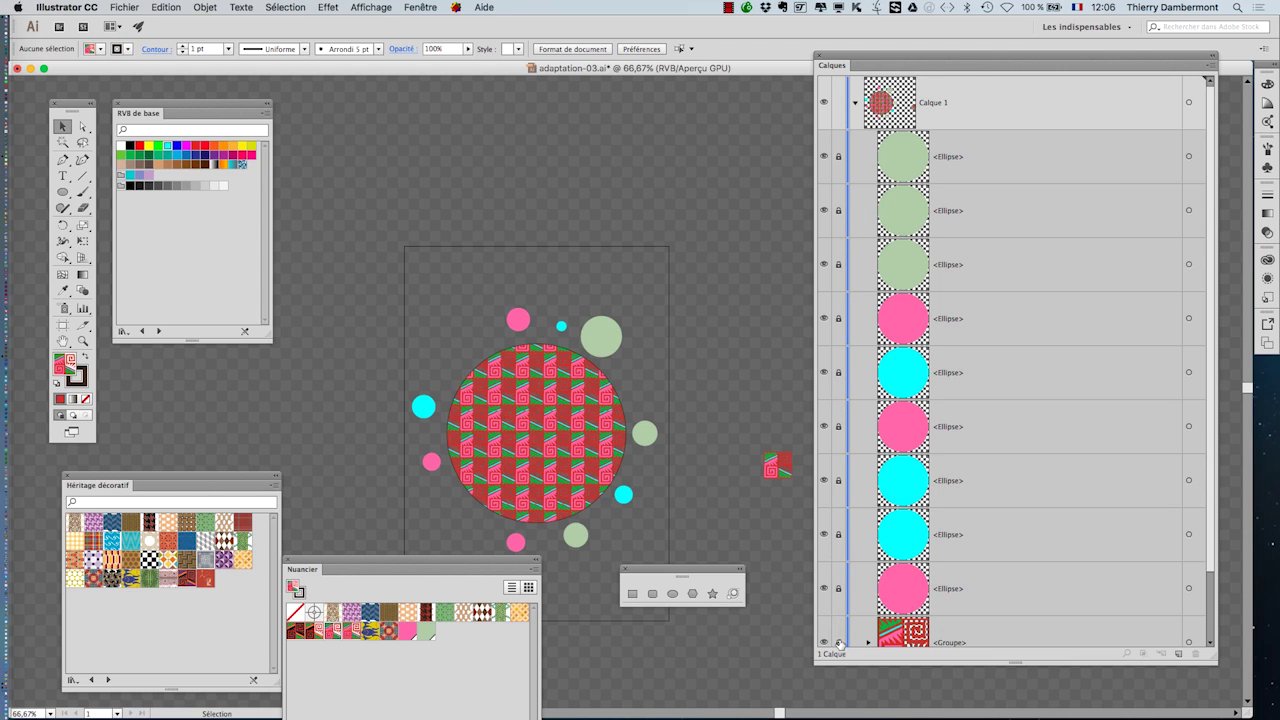
pyautogui.scroll(-2, 843, 575)
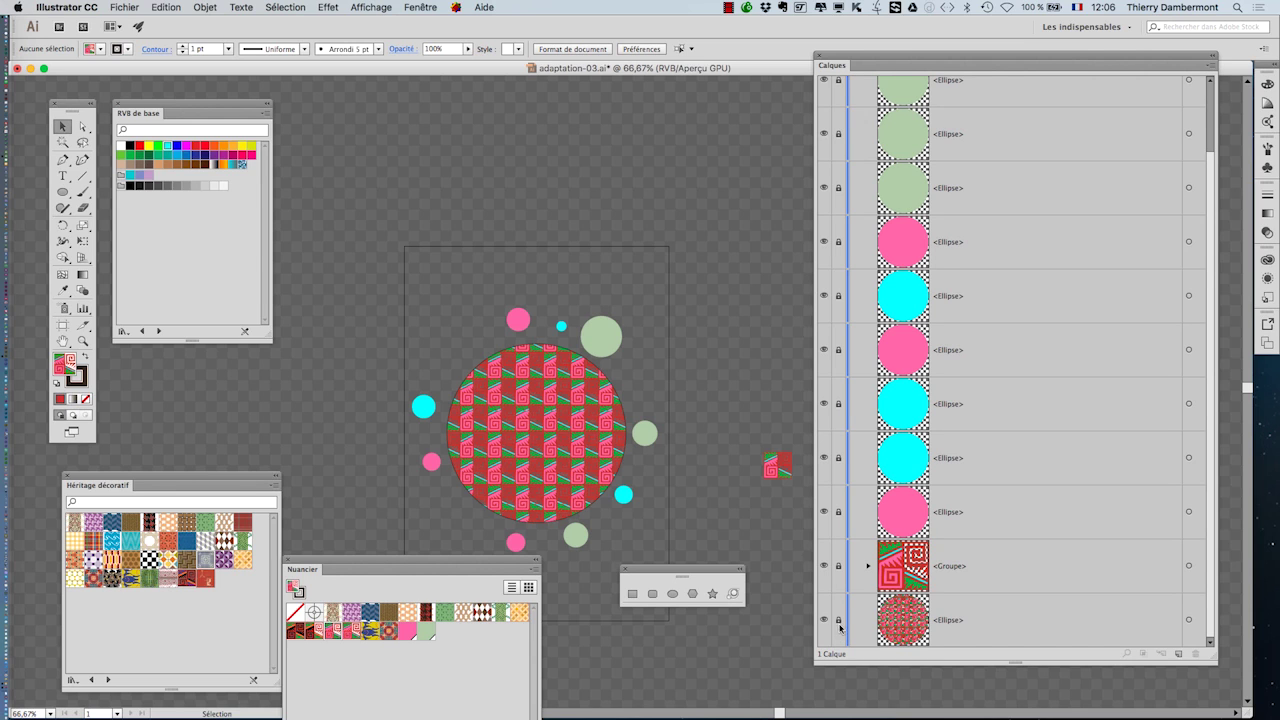
pyautogui.scroll(2, 857, 584)
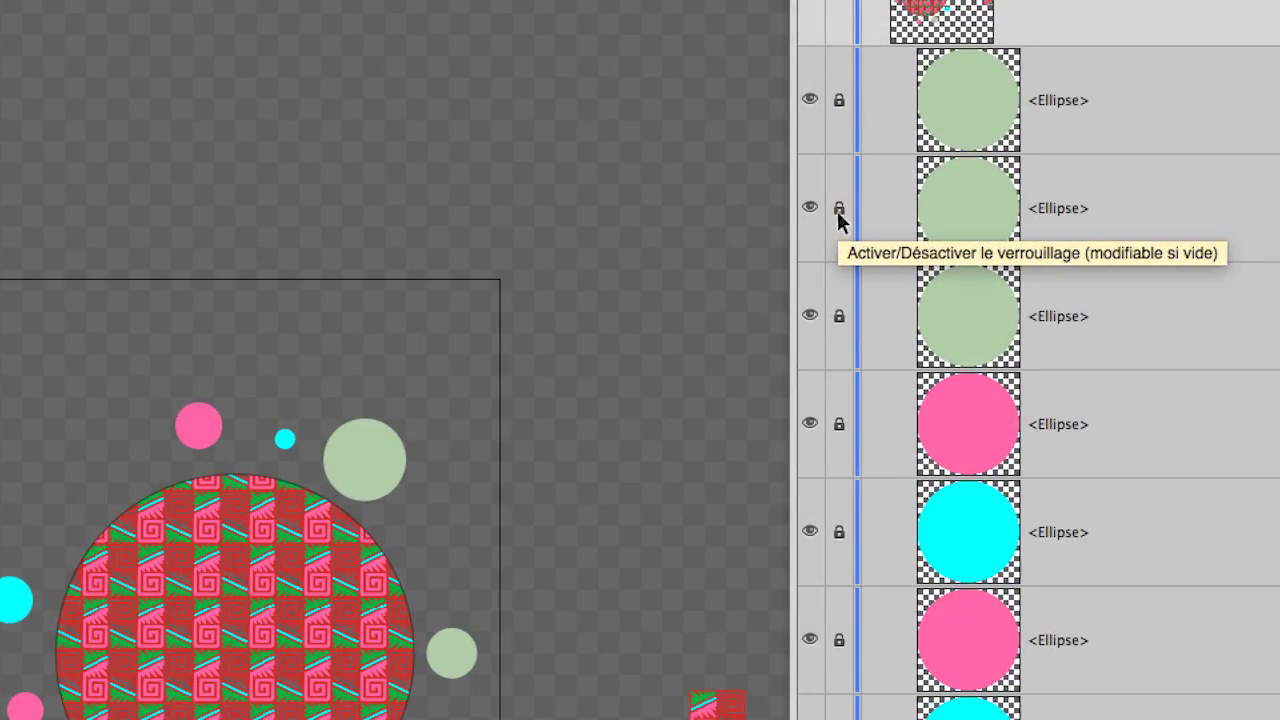
# - Unlock every object in Calque 1, including the pattern group and the patterned ellipse
pyautogui.moveTo(840, 215); pyautogui.dragTo(838, 719)
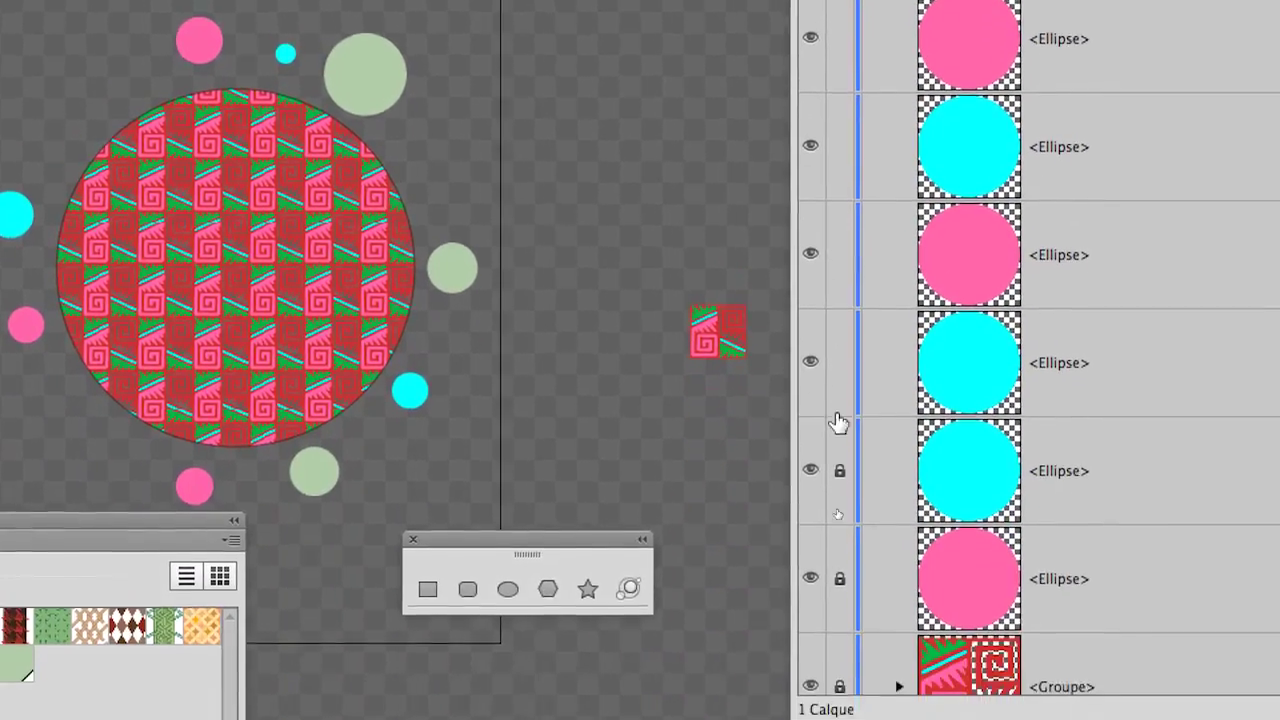
pyautogui.moveTo(838, 422); pyautogui.dragTo(840, 690)
pyautogui.scroll(-3, 839, 572)
pyautogui.click(839, 542)
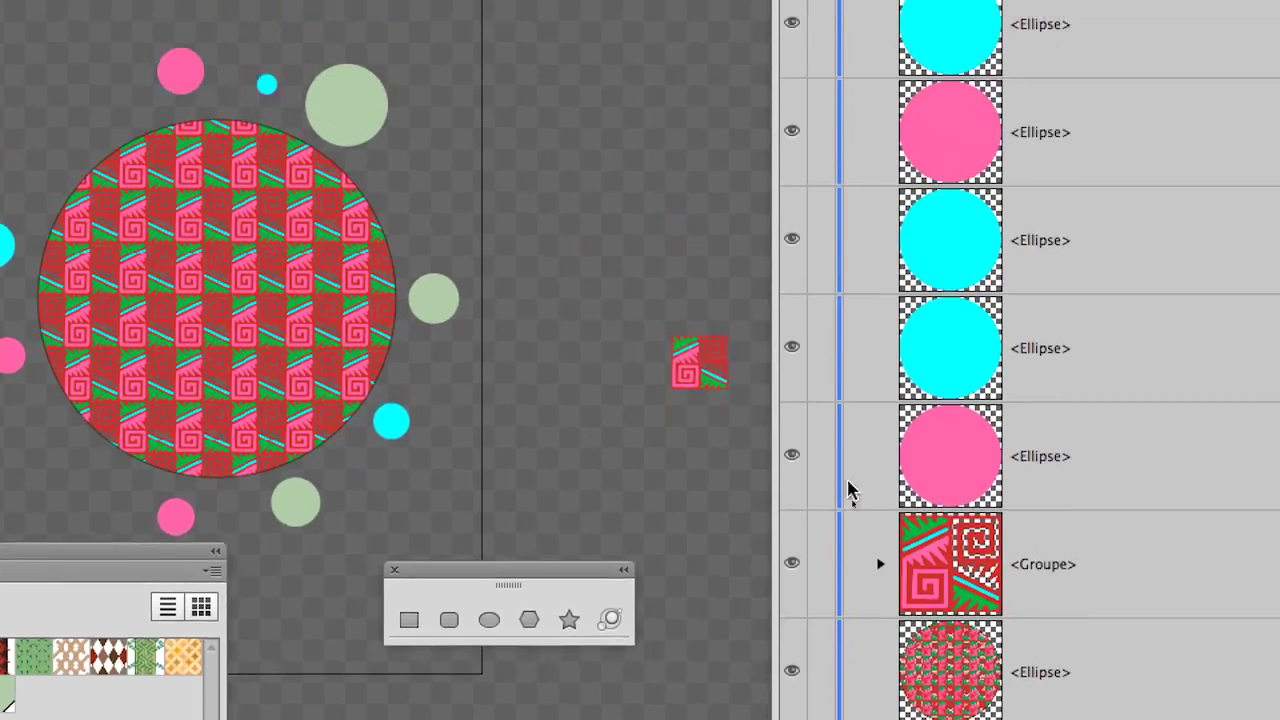
pyautogui.scroll(3, 848, 482)
pyautogui.click(839, 229)
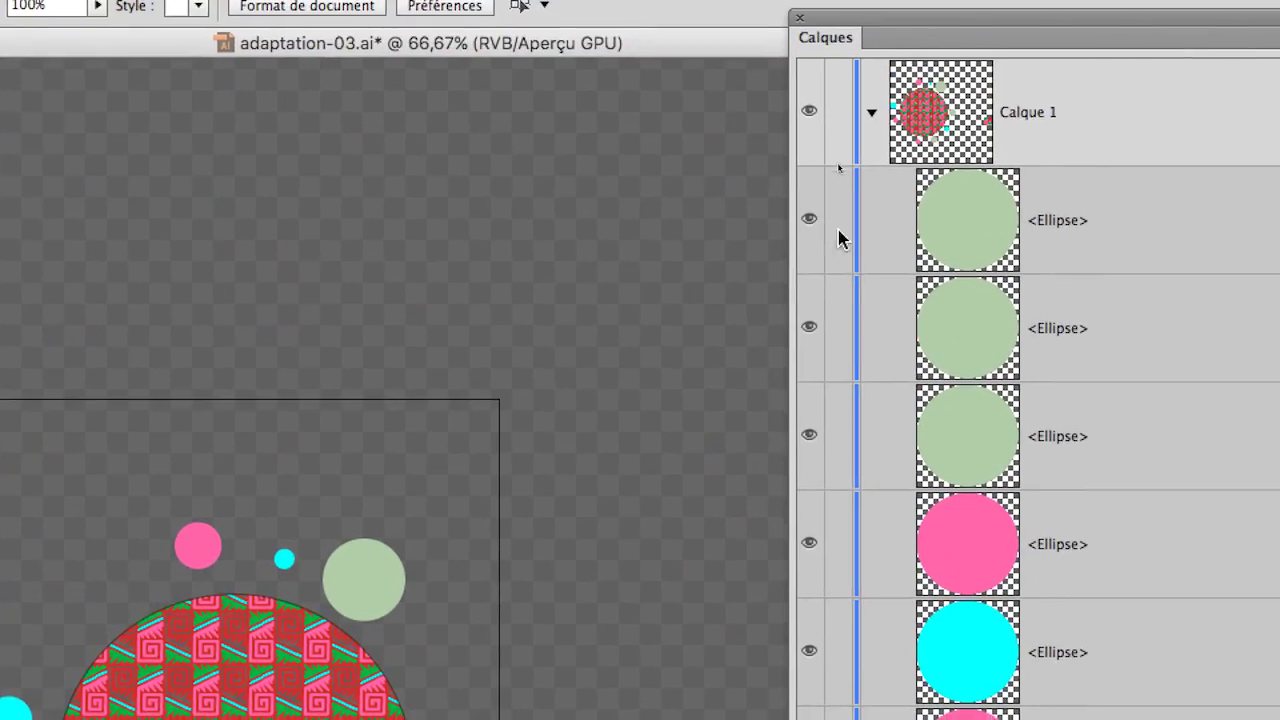
# - Lock every object in Calque 1 again, from the first green ellipse down to the patterned ellipse
pyautogui.moveTo(840, 209); pyautogui.dragTo(834, 628)
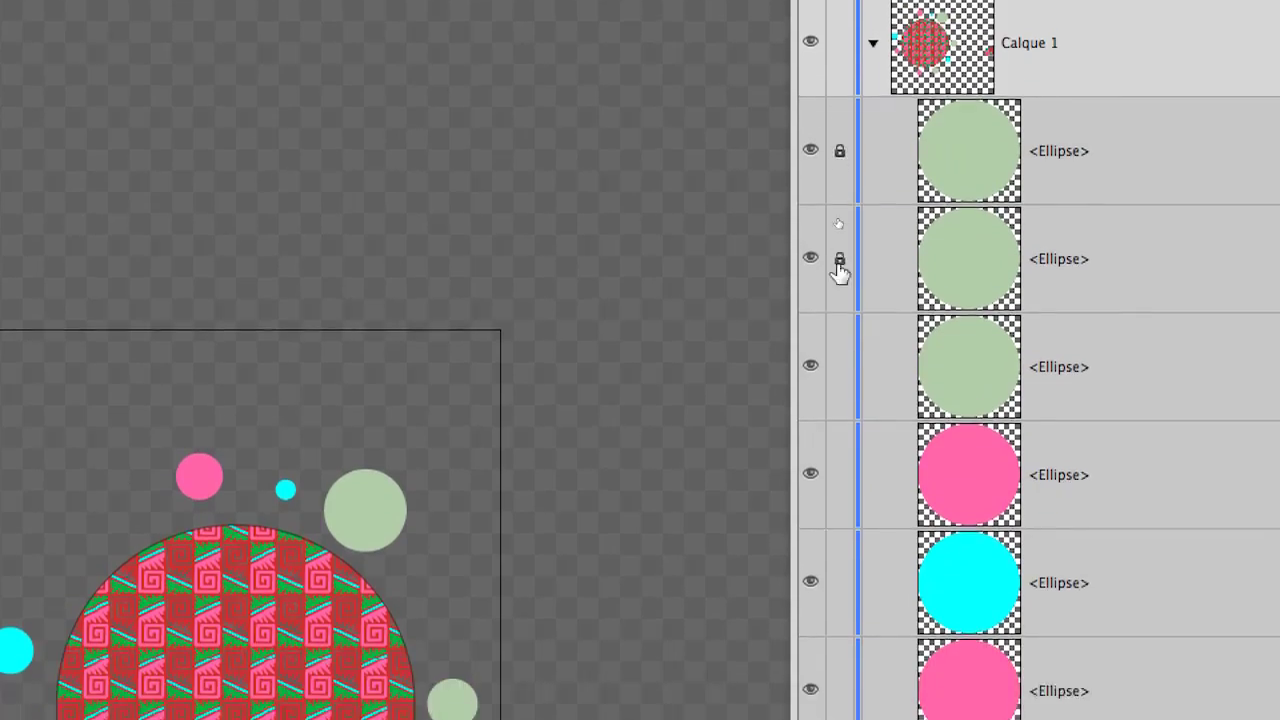
pyautogui.moveTo(838, 375); pyautogui.dragTo(838, 590)
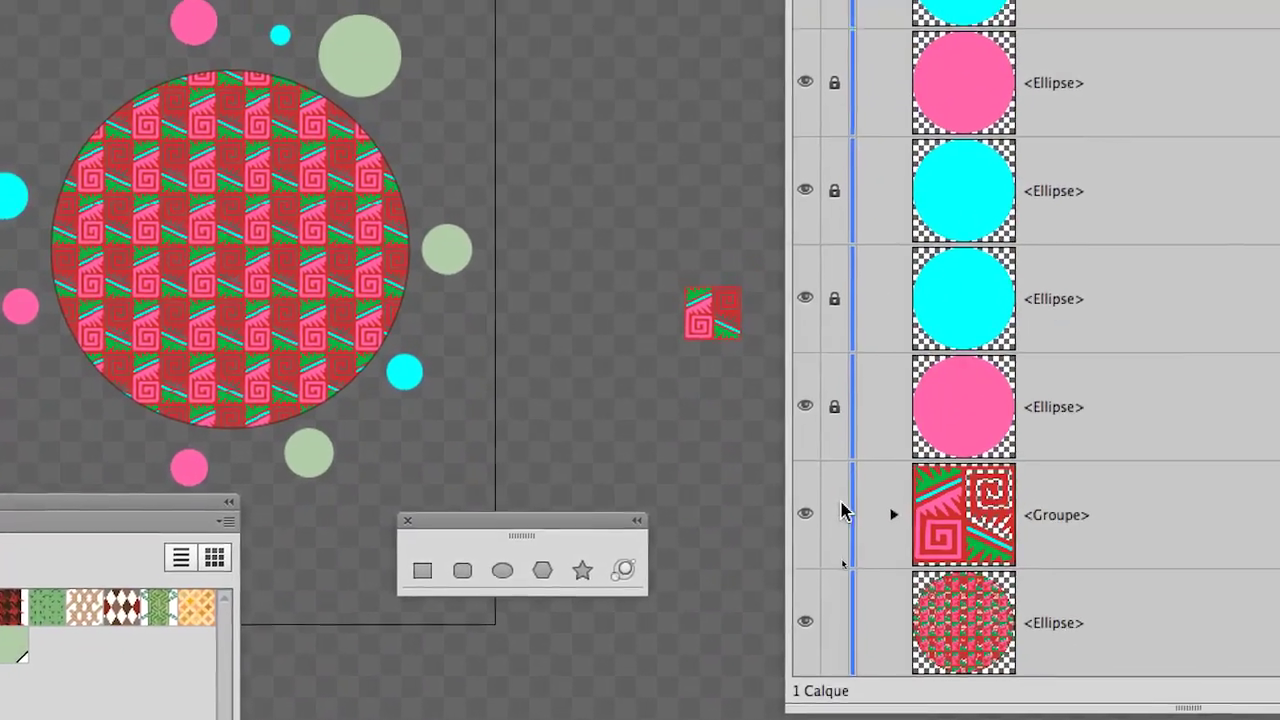
pyautogui.moveTo(840, 511); pyautogui.dragTo(850, 650)
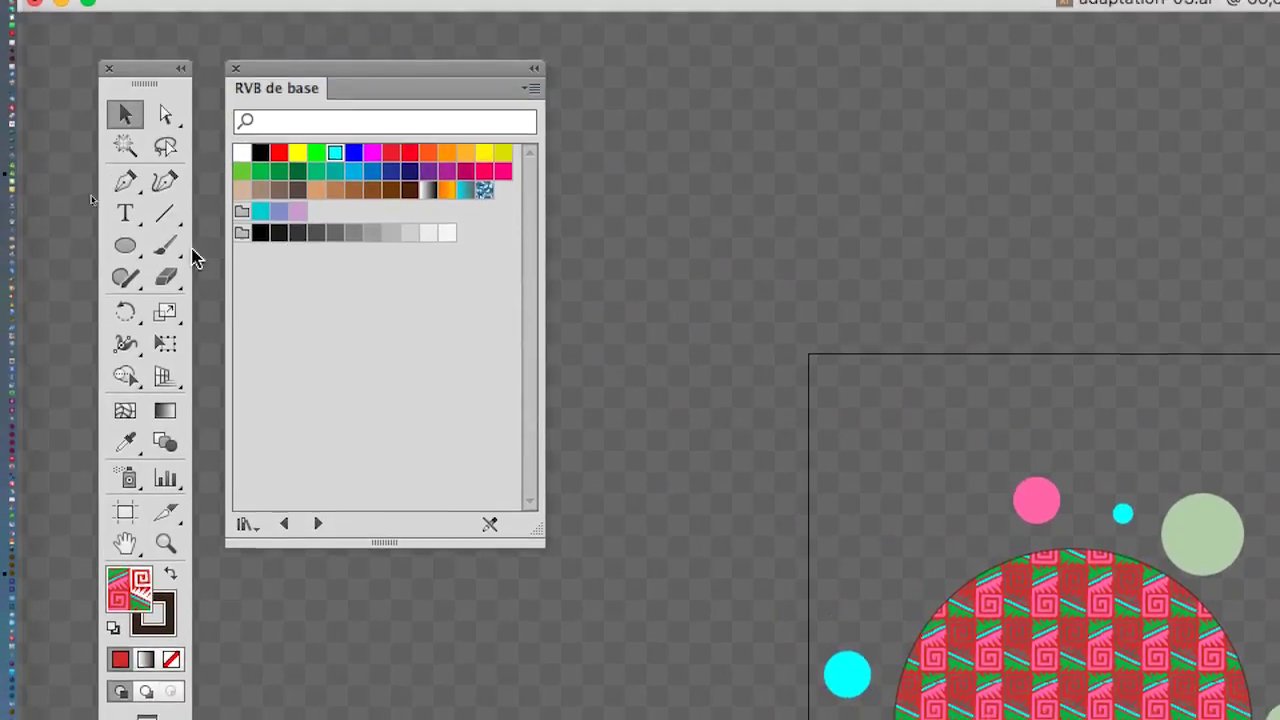
# - Activate the Ellipse tool and set the smart guide (Repères commentés) colour to Noir in the preferences
pyautogui.click(109, 253)
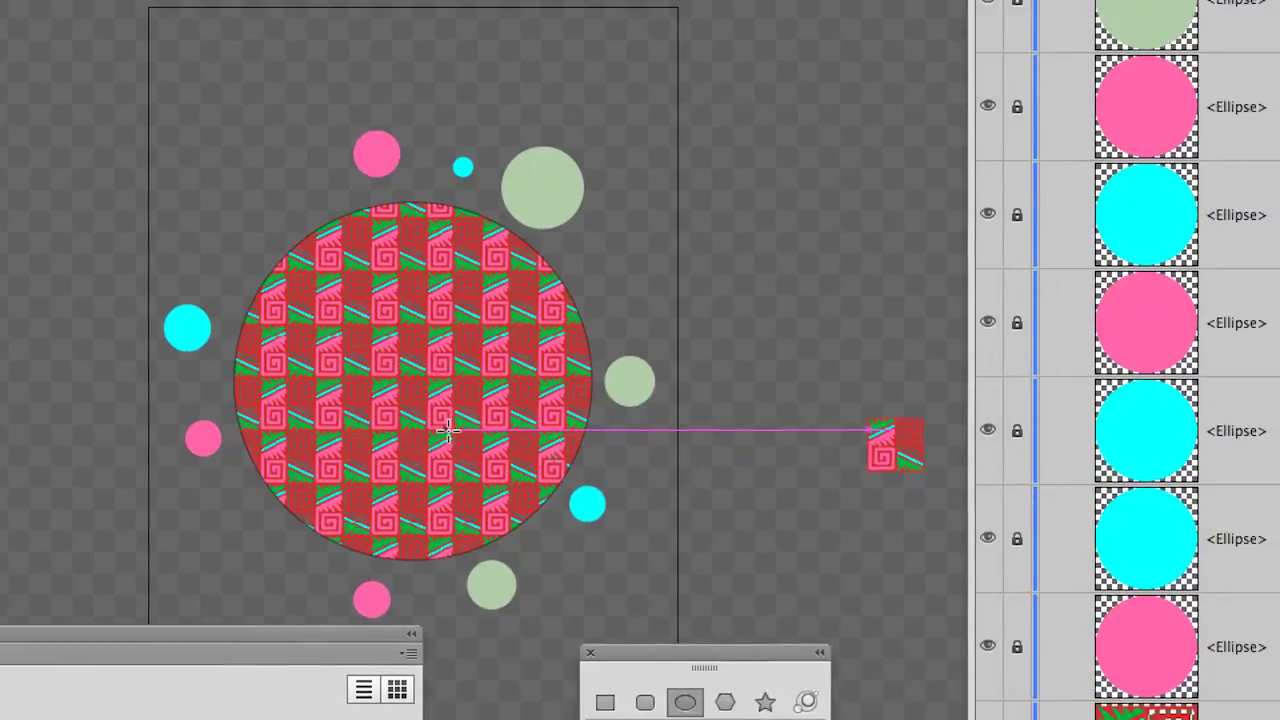
pyautogui.scroll(2, 435, 412)
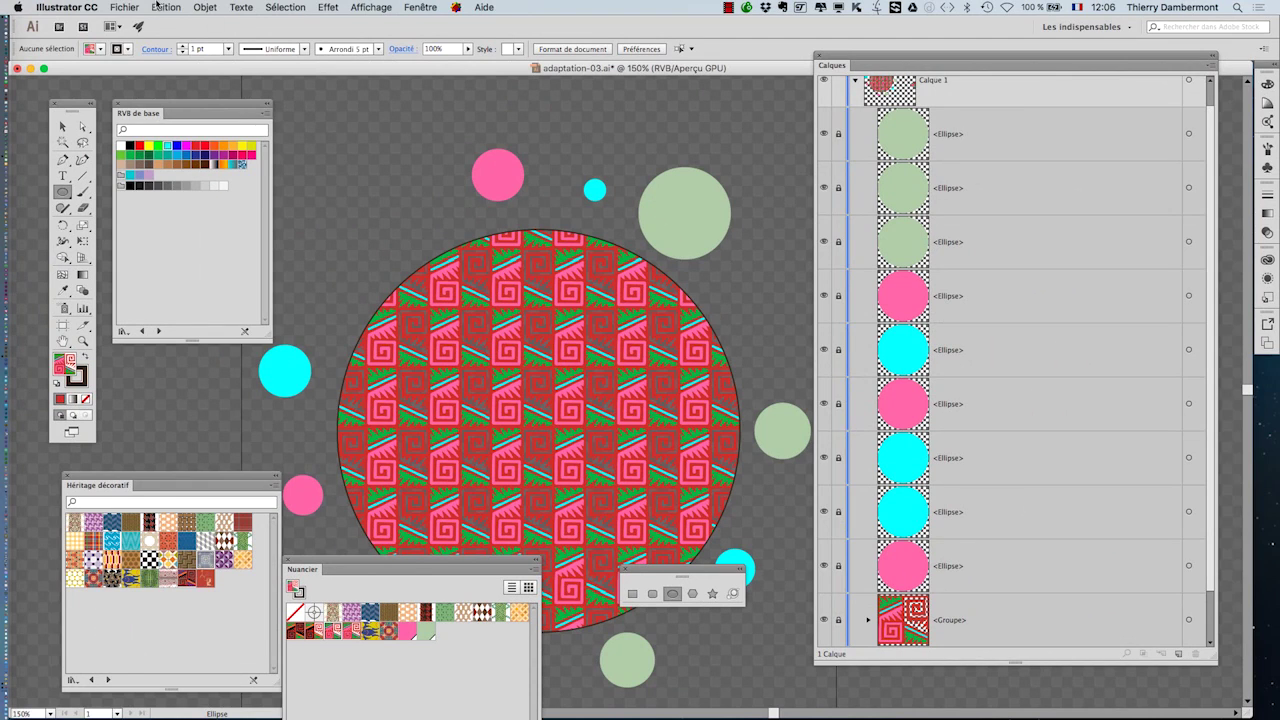
pyautogui.click(70, 7)
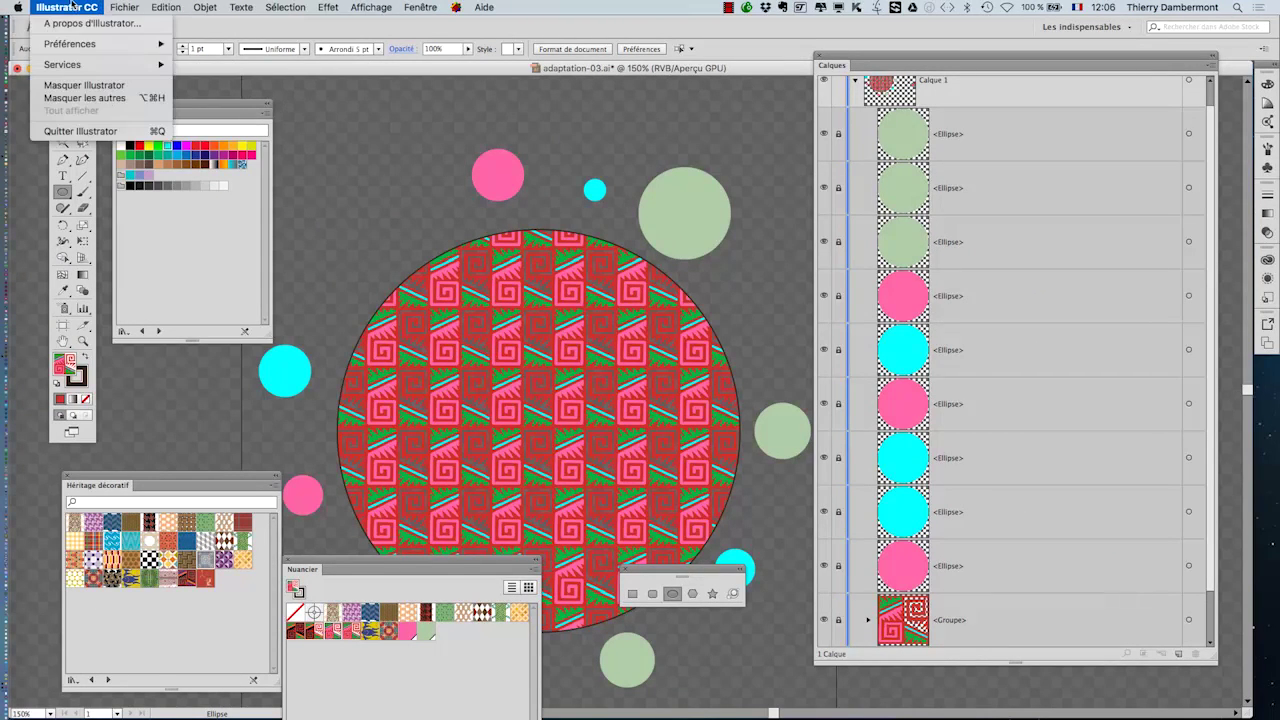
pyautogui.moveTo(90, 44)
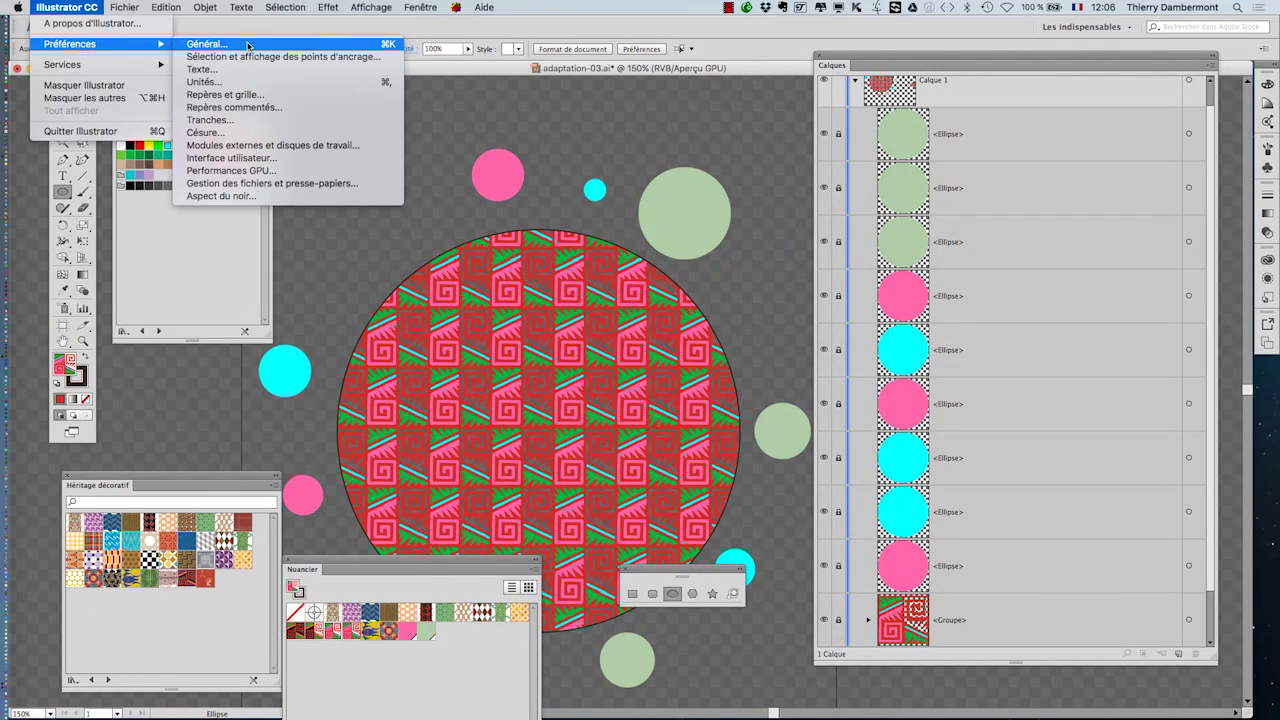
pyautogui.click(271, 108)
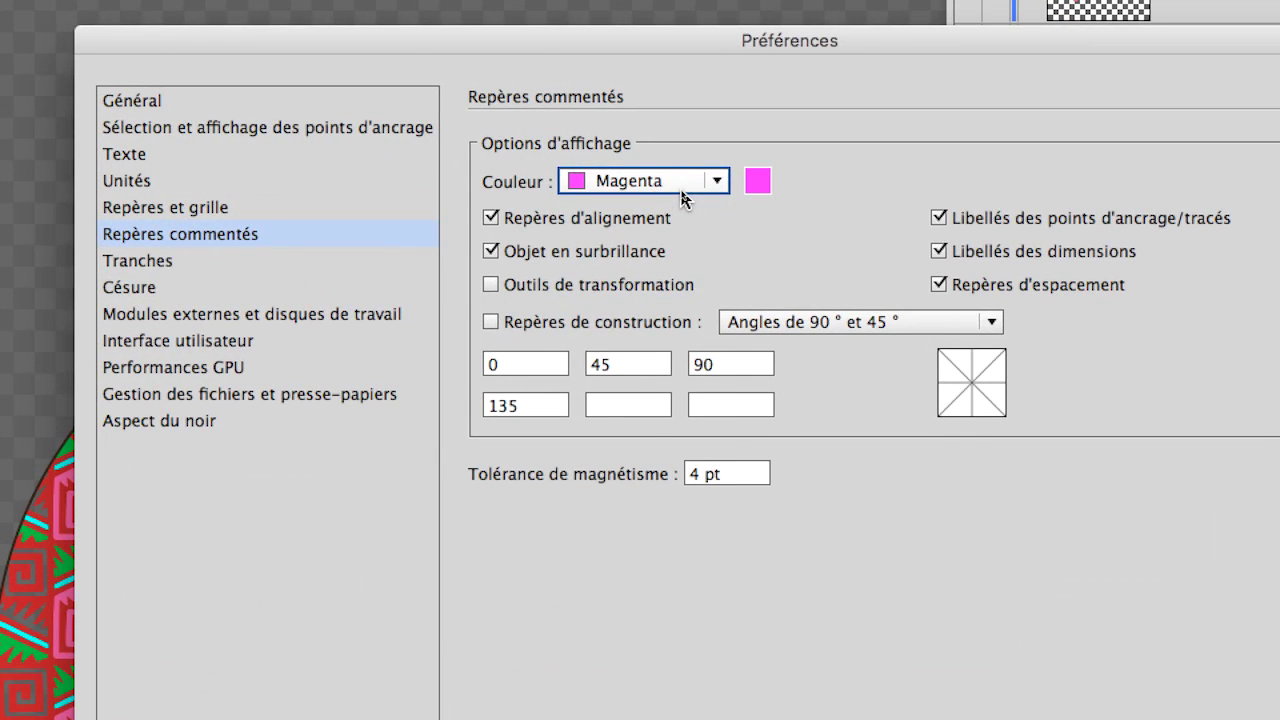
pyautogui.click(681, 192)
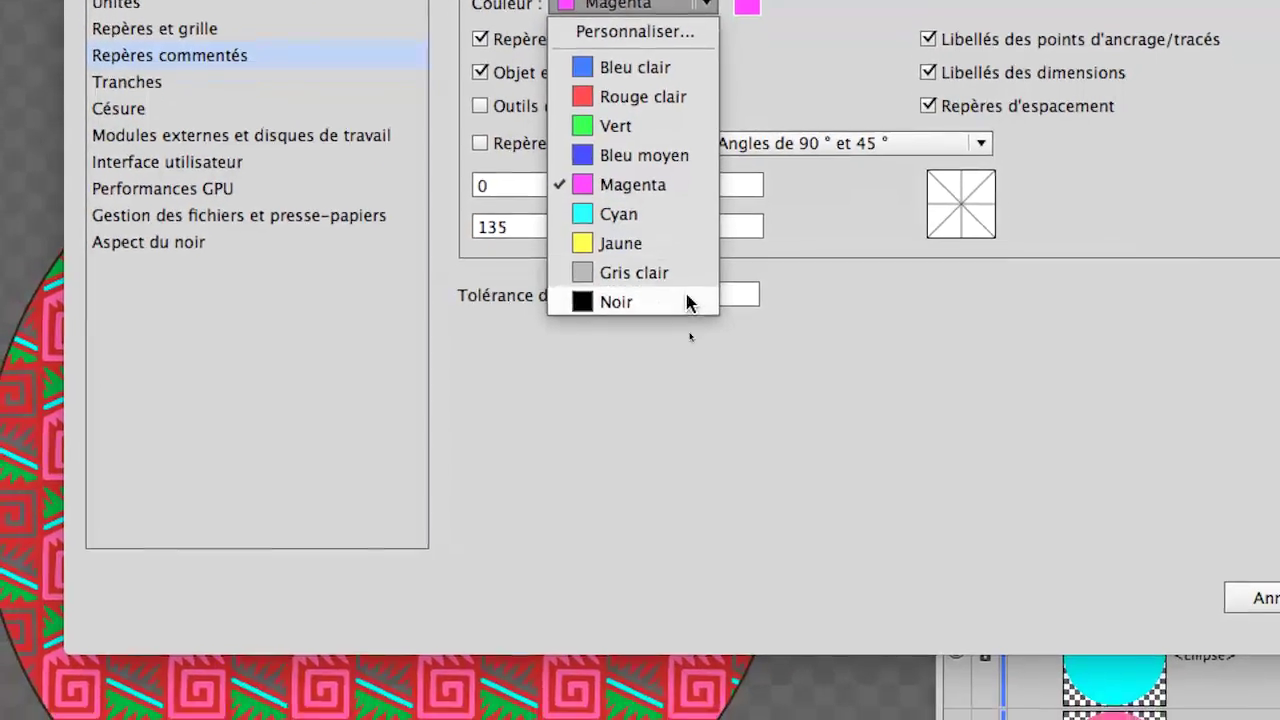
pyautogui.click(683, 366)
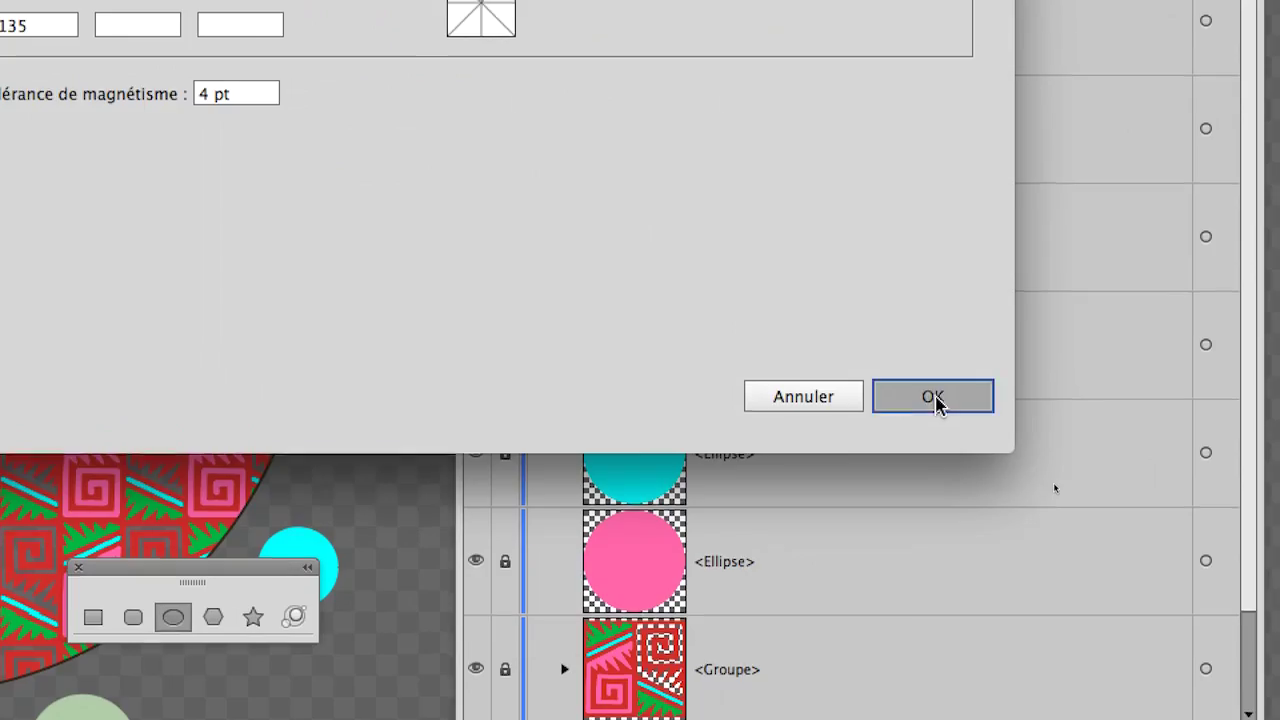
pyautogui.click(933, 397)
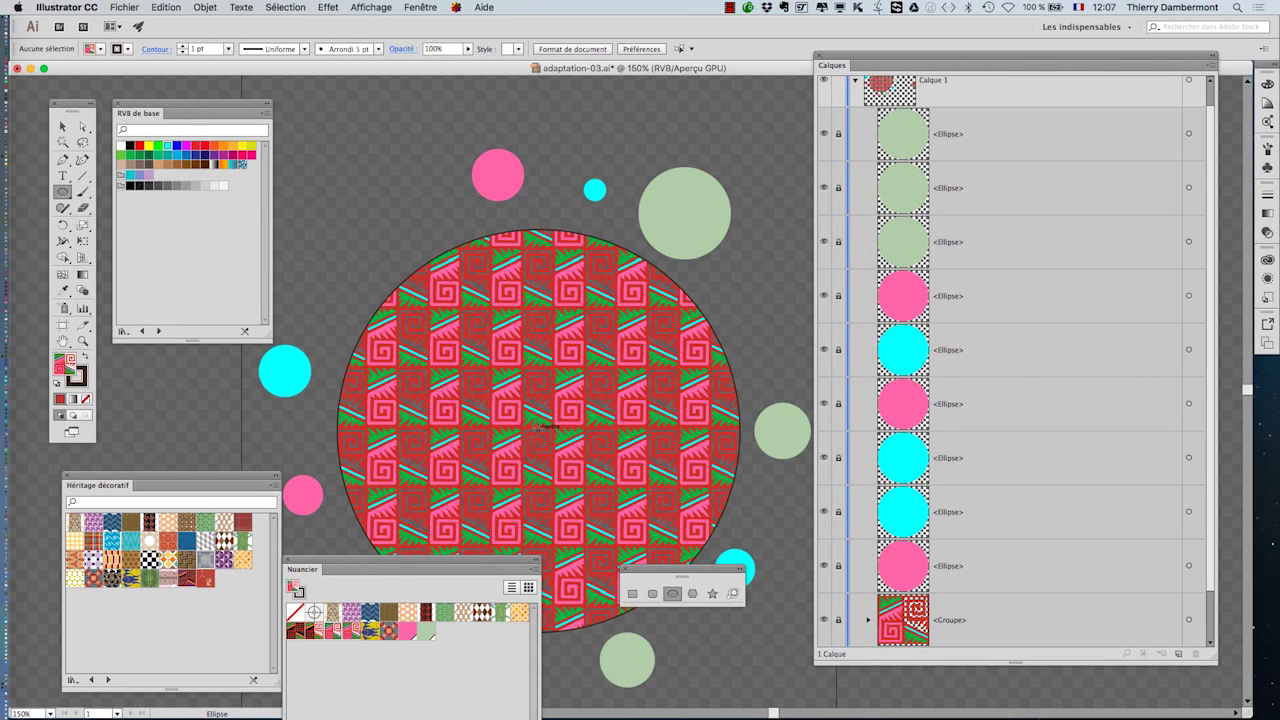
# - Draw a circle about 177 mm in diameter, centred on the patterned circle and covering it
pyautogui.moveTo(538, 426); pyautogui.dragTo(789, 569)
pyautogui.press('super+minus')
pyautogui.press('super+minus')
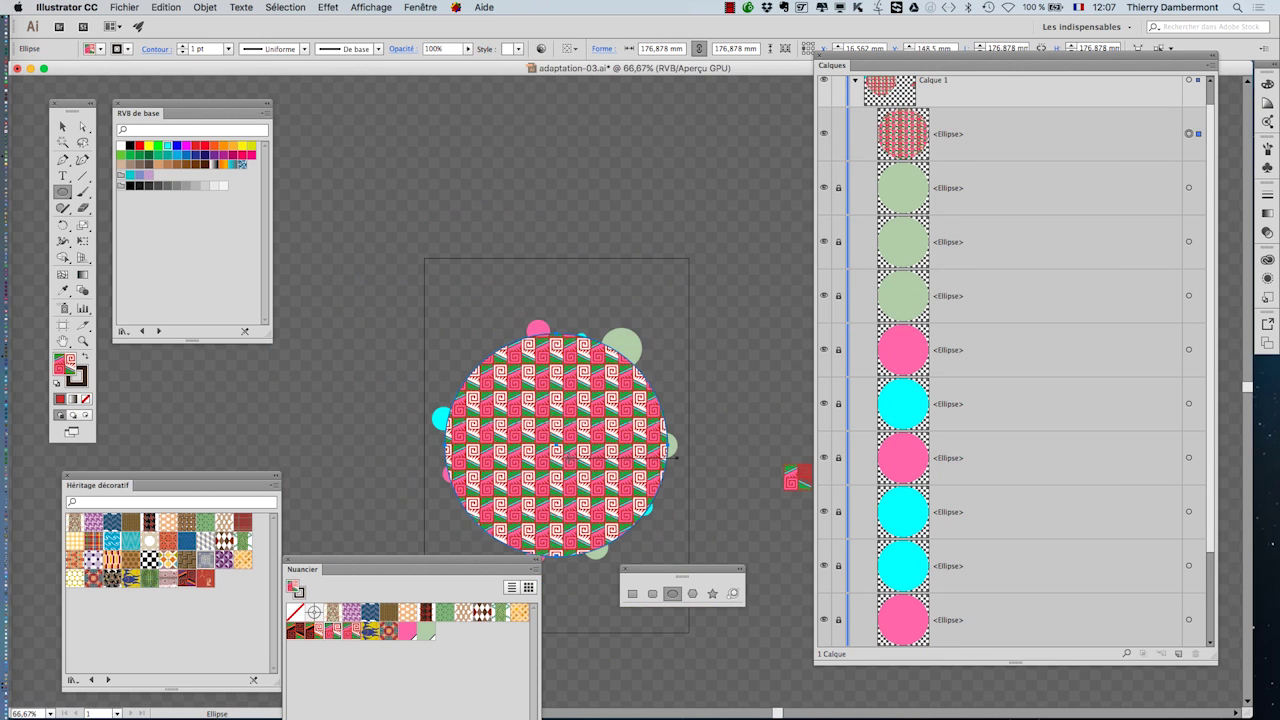
pyautogui.moveTo(548, 425); pyautogui.dragTo(520, 308)
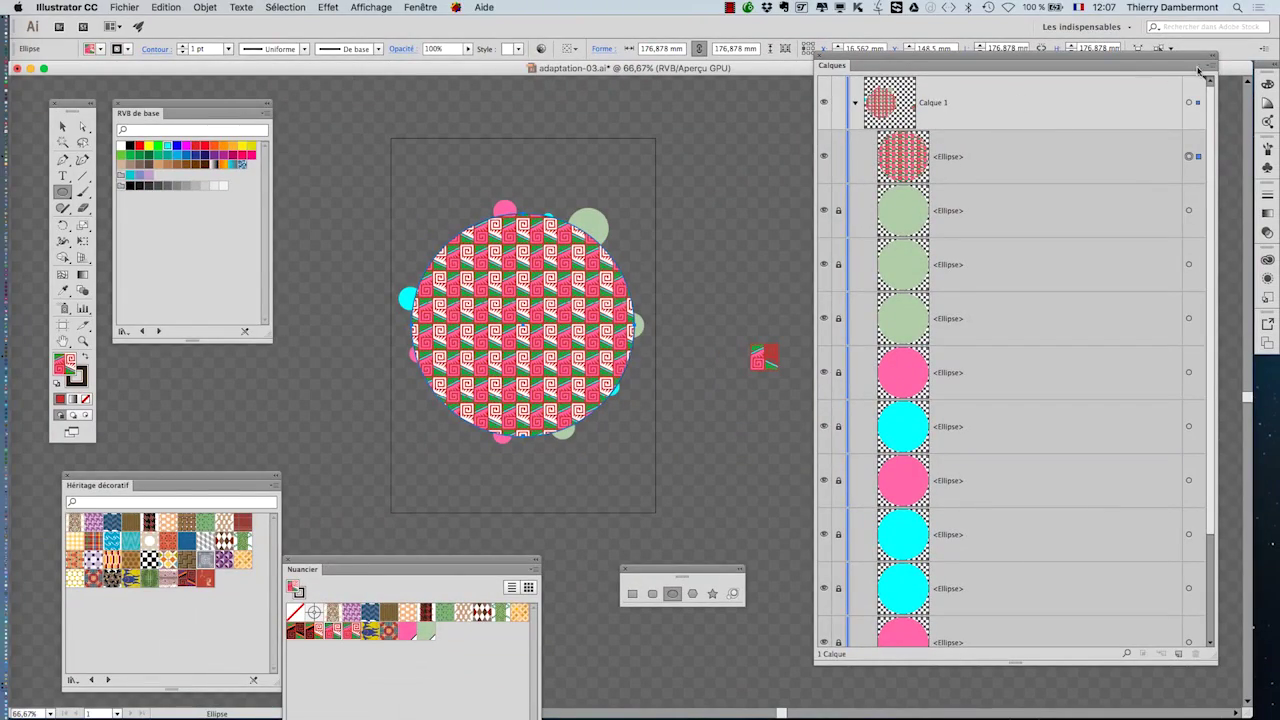
# - Set the row size of the Calques list to Grande
pyautogui.click(1200, 67)
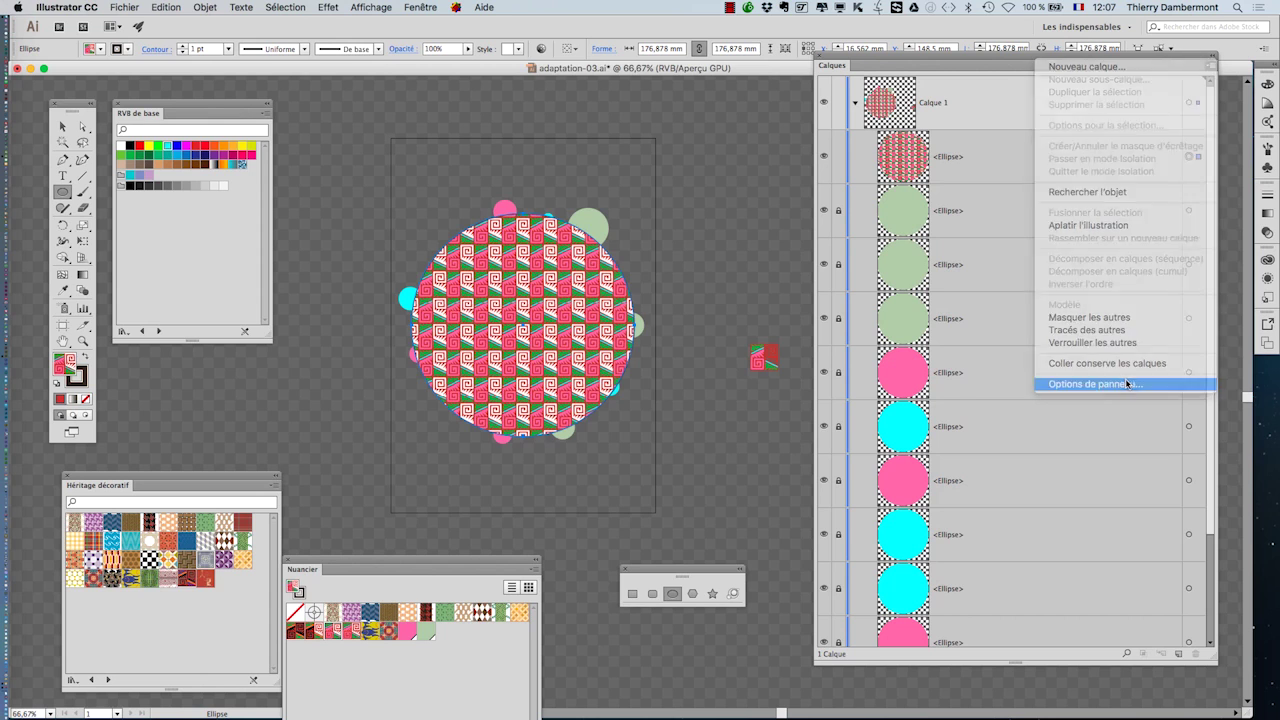
pyautogui.click(1127, 384)
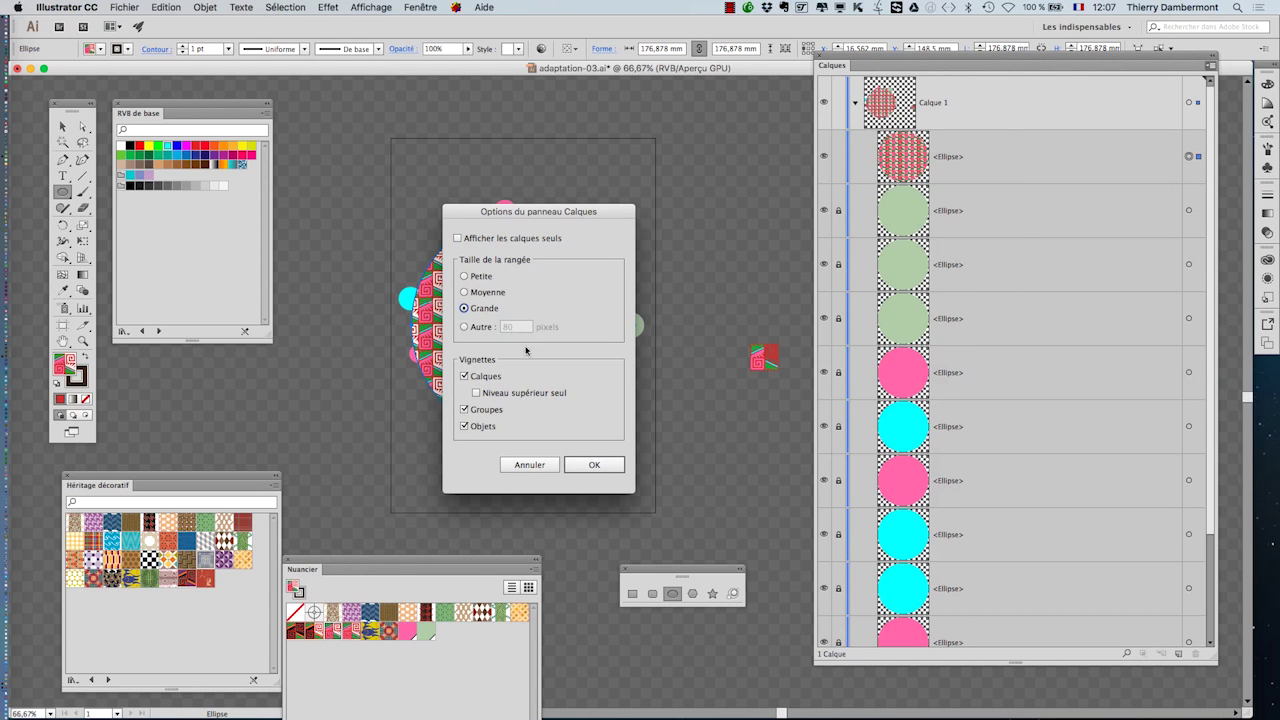
pyautogui.click(595, 464)
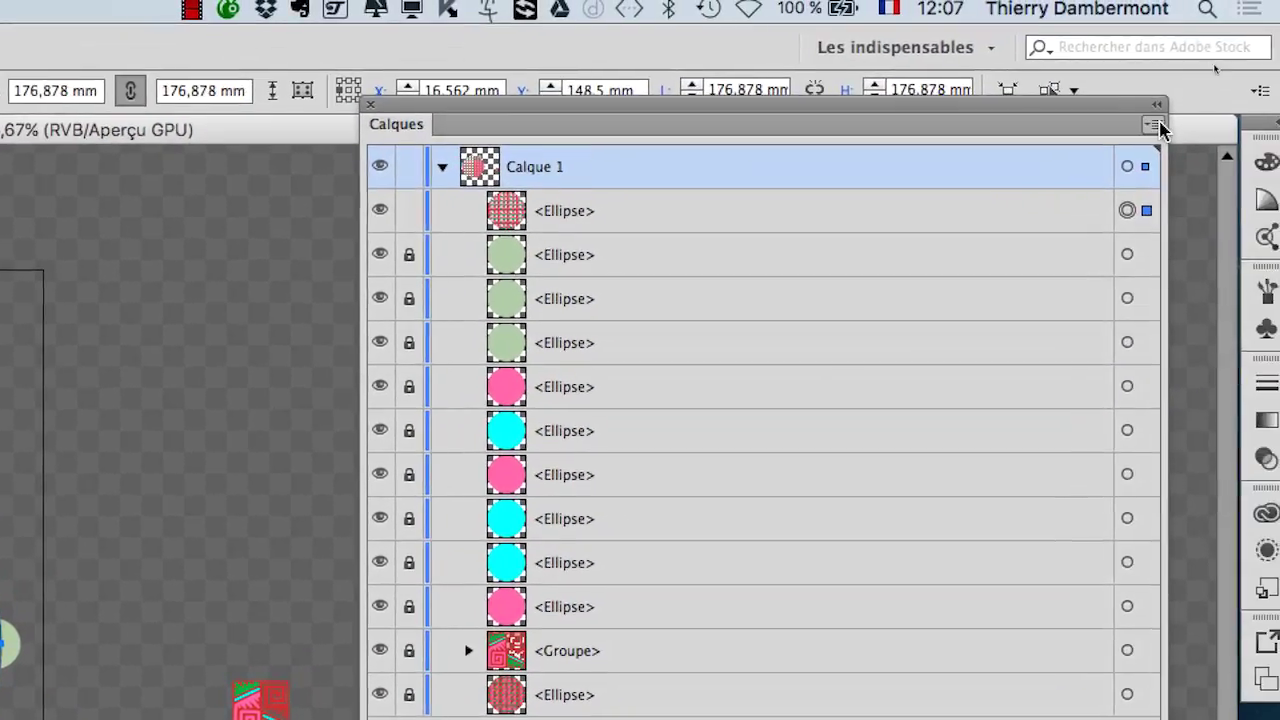
pyautogui.click(1154, 126)
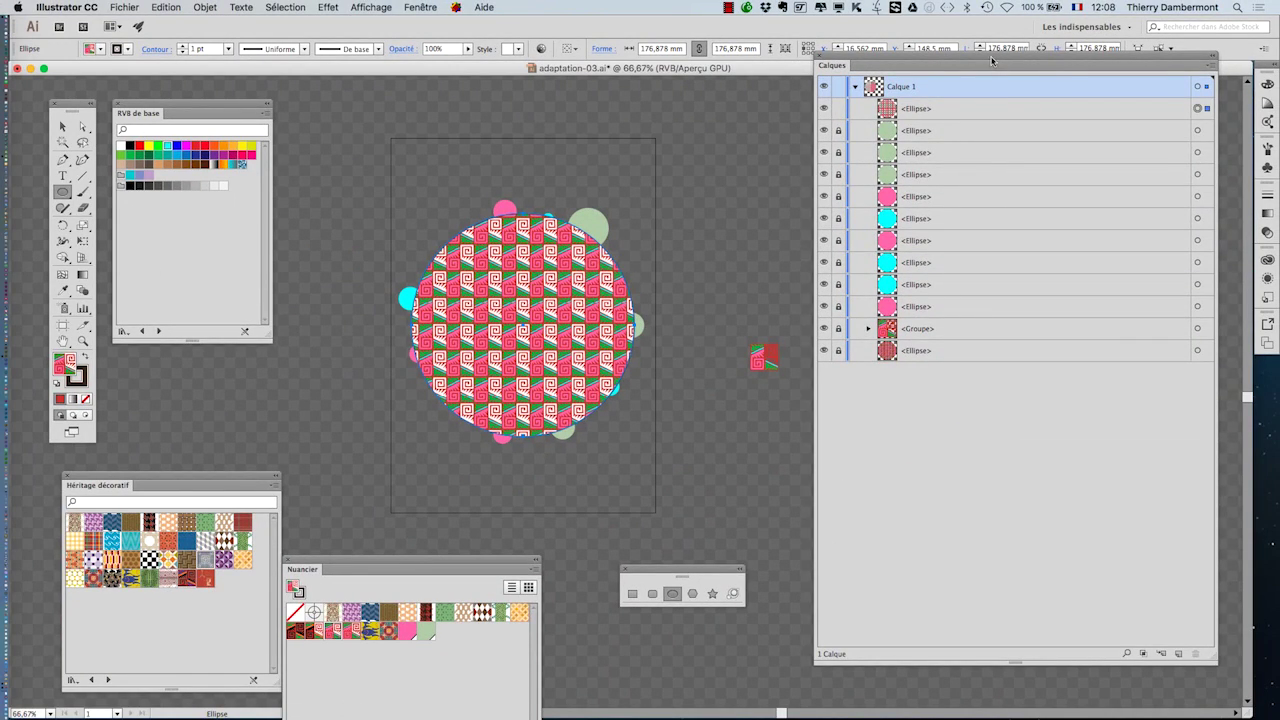
# - Reposition the floating Calques panel and make it narrower and shorter while still fitting all its objects
pyautogui.moveTo(992, 62); pyautogui.dragTo(958, 99)
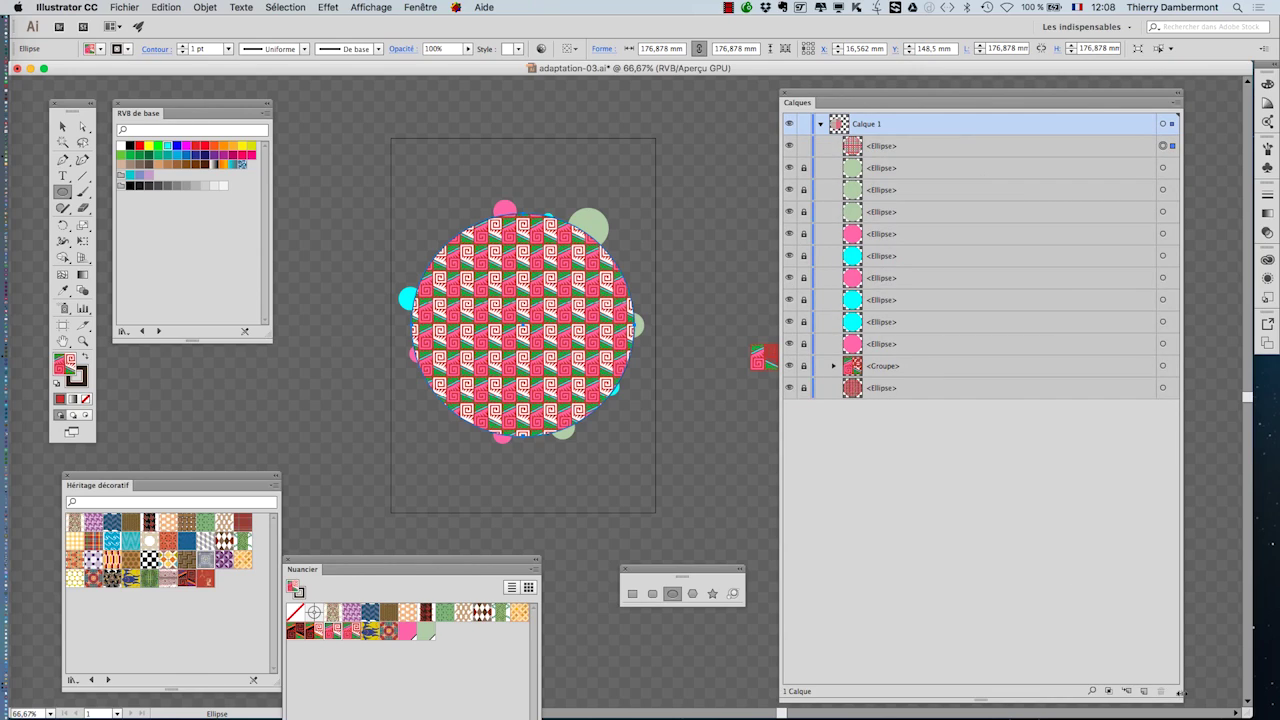
pyautogui.moveTo(1178, 692); pyautogui.dragTo(946, 249)
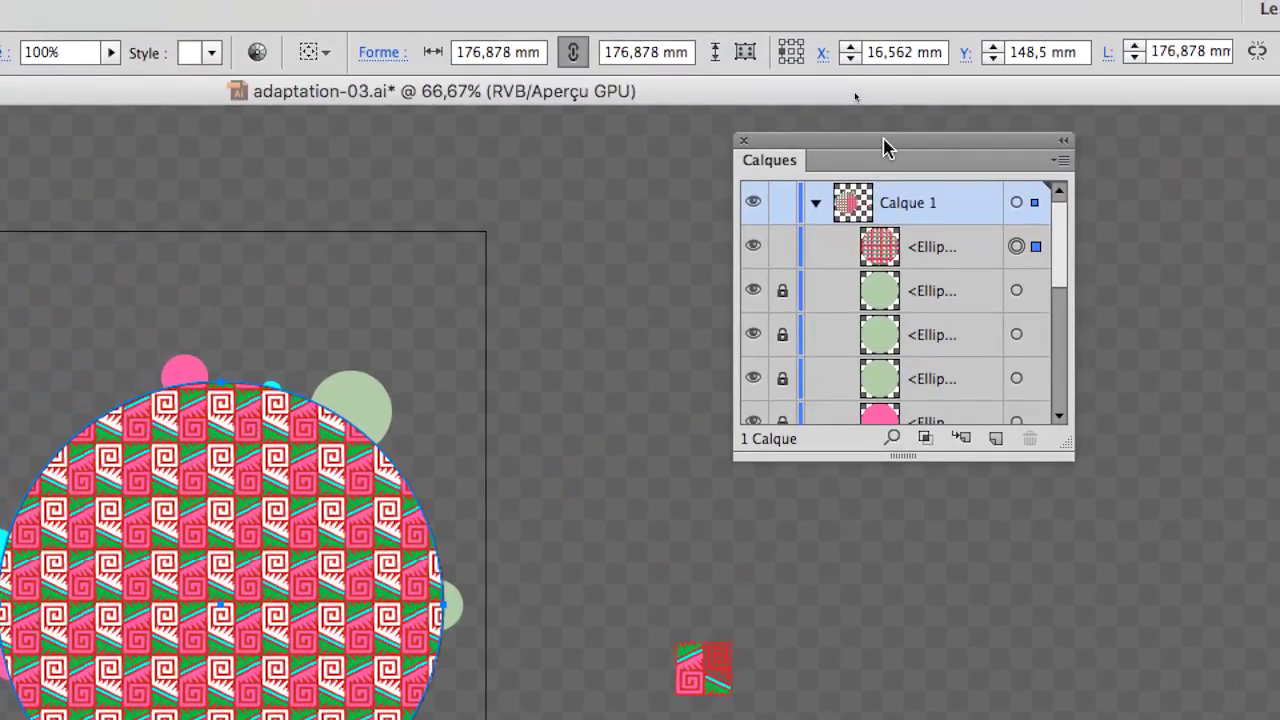
pyautogui.moveTo(855, 92); pyautogui.dragTo(888, 174)
pyautogui.moveTo(1060, 257); pyautogui.dragTo(1057, 376)
pyautogui.moveTo(960, 268); pyautogui.dragTo(969, 111)
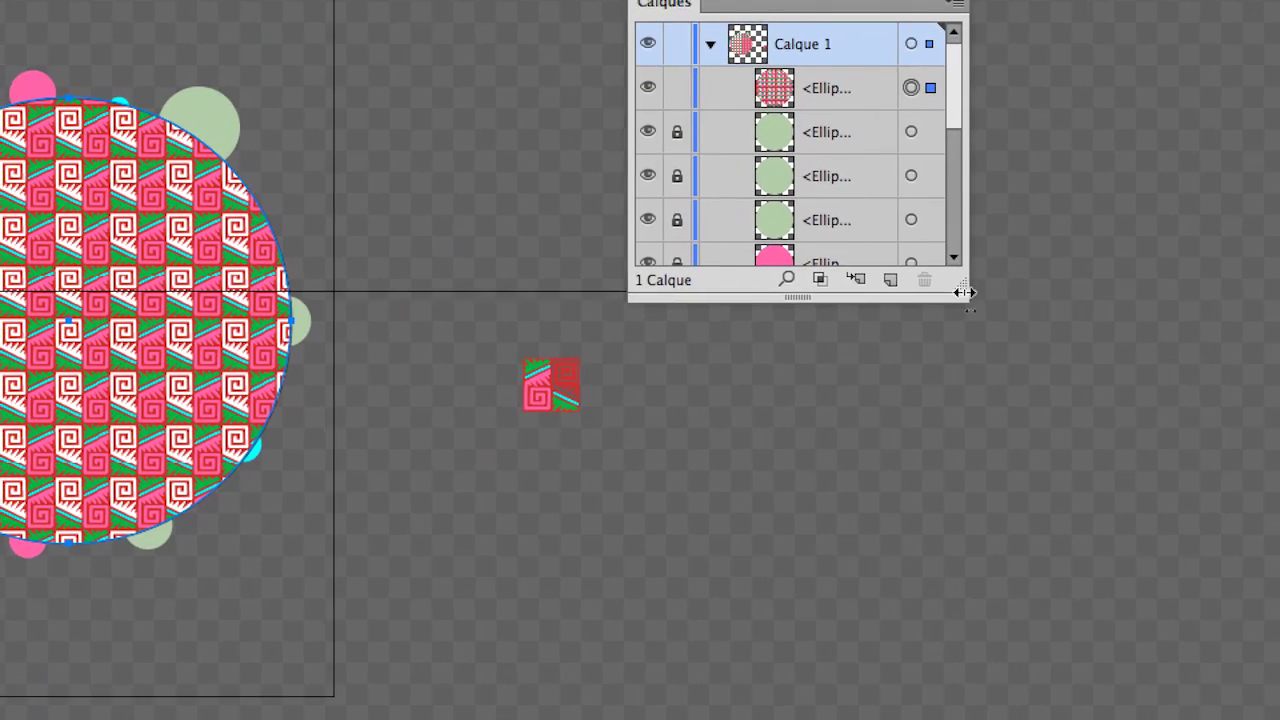
pyautogui.moveTo(965, 292); pyautogui.dragTo(1076, 518)
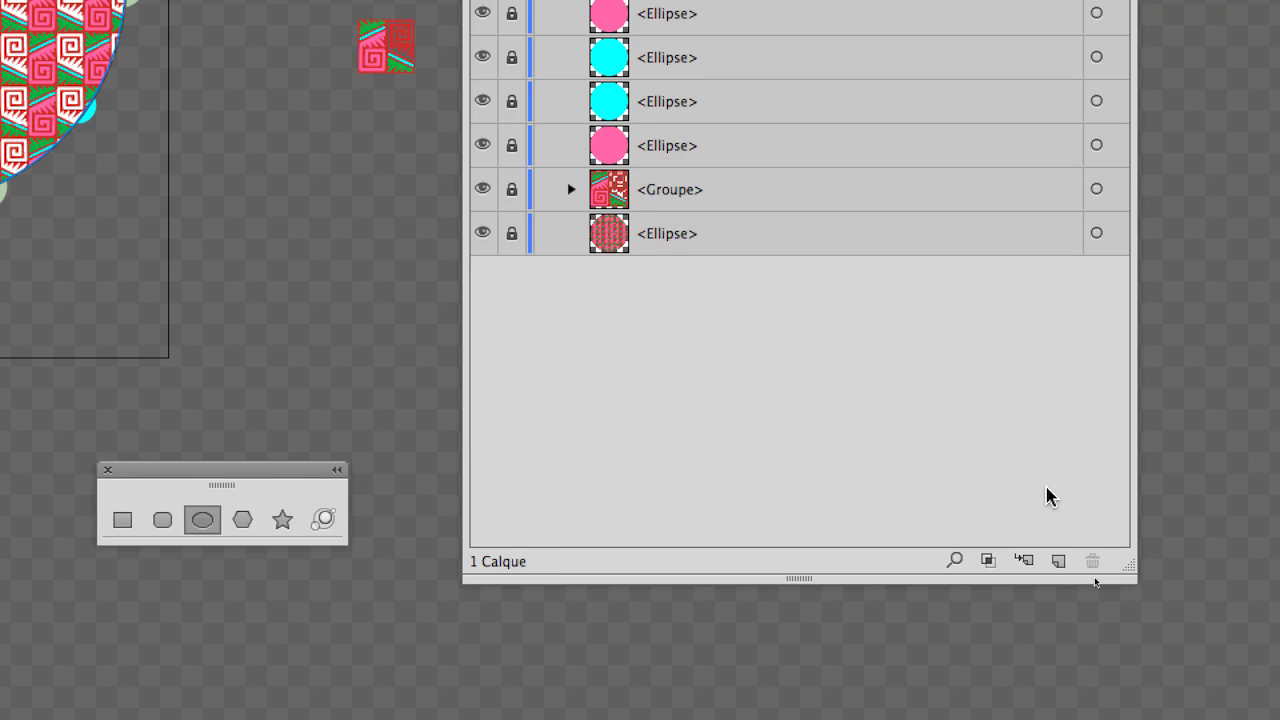
pyautogui.moveTo(1126, 566); pyautogui.dragTo(919, 482)
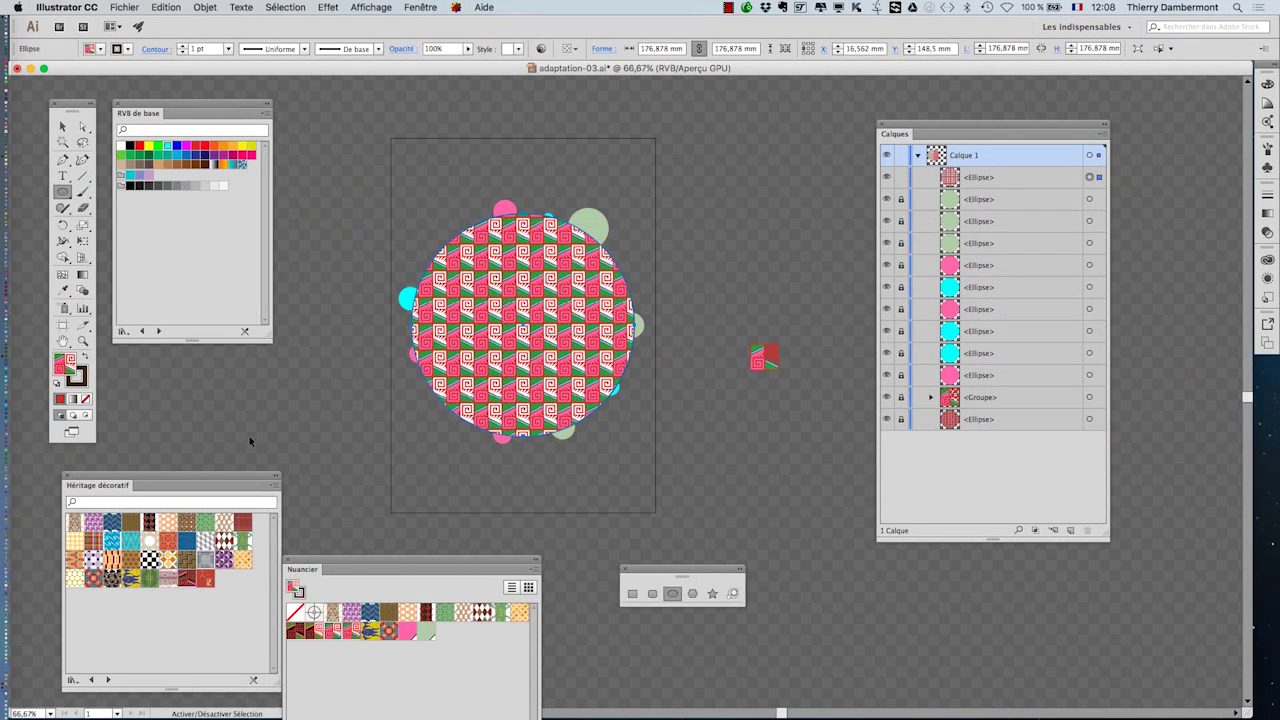
# - Fill the new circle with orange and place it at the very back of Calque 1, below the patterned ellipse
pyautogui.click(232, 148)
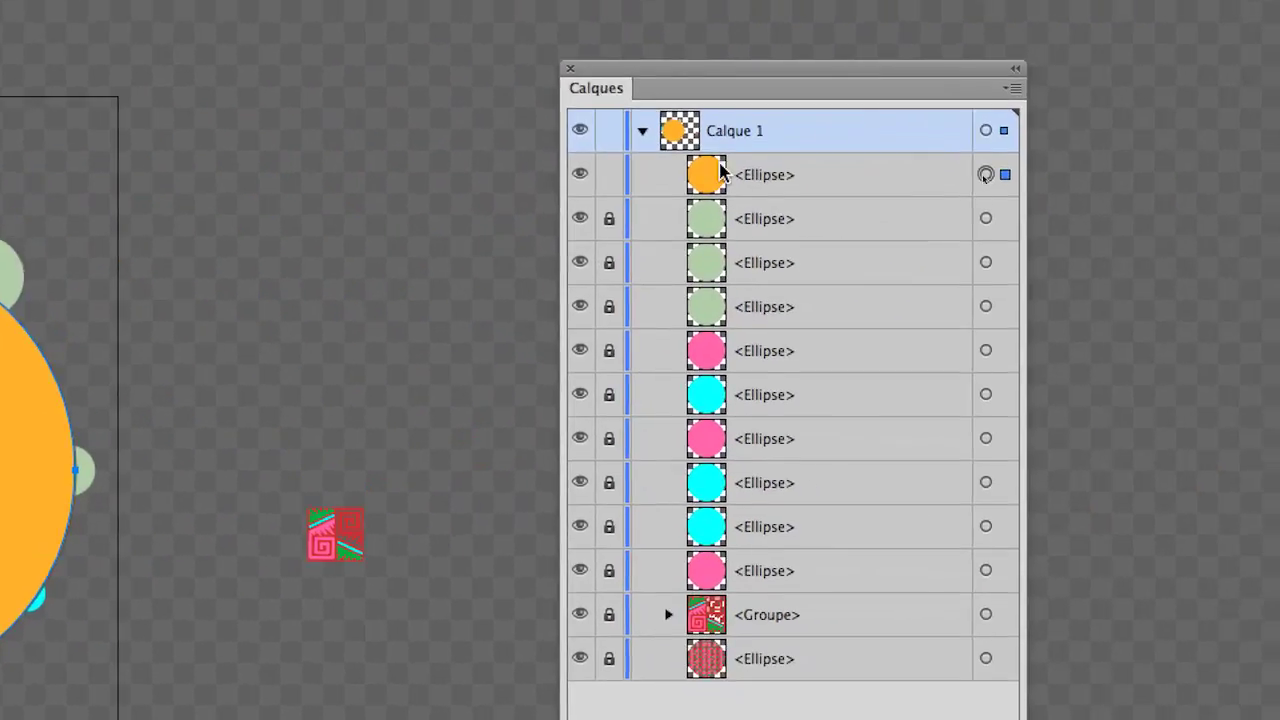
pyautogui.moveTo(747, 170); pyautogui.dragTo(749, 349)
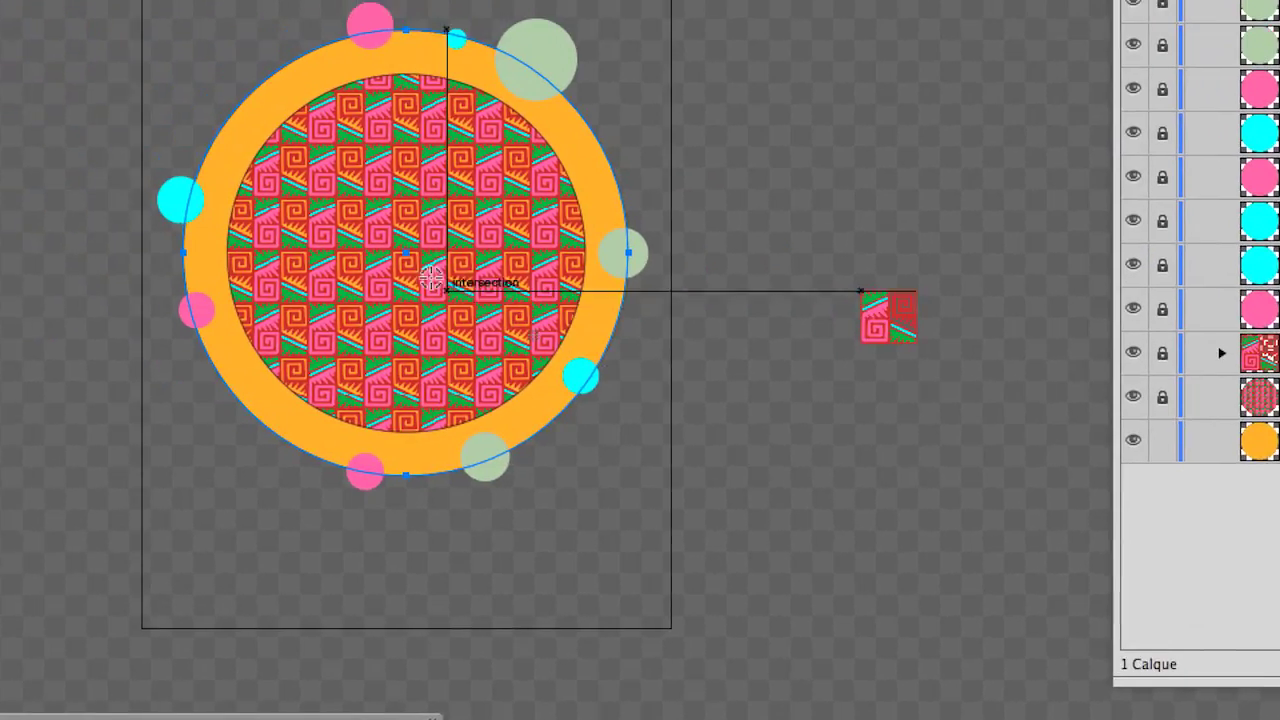
# - Inspect the pattern's transparent areas over the orange circle up close, and switch to the Selection tool
pyautogui.scroll(1, 423, 273)
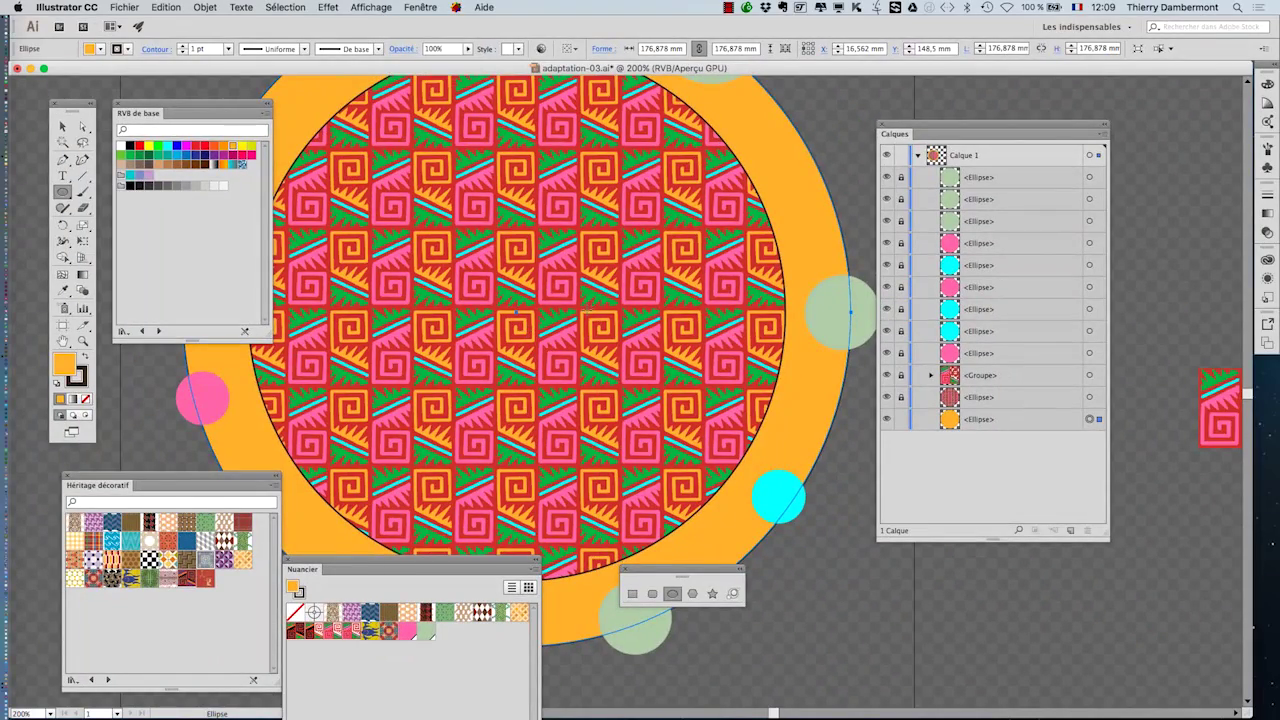
pyautogui.scroll(-1, 585, 312)
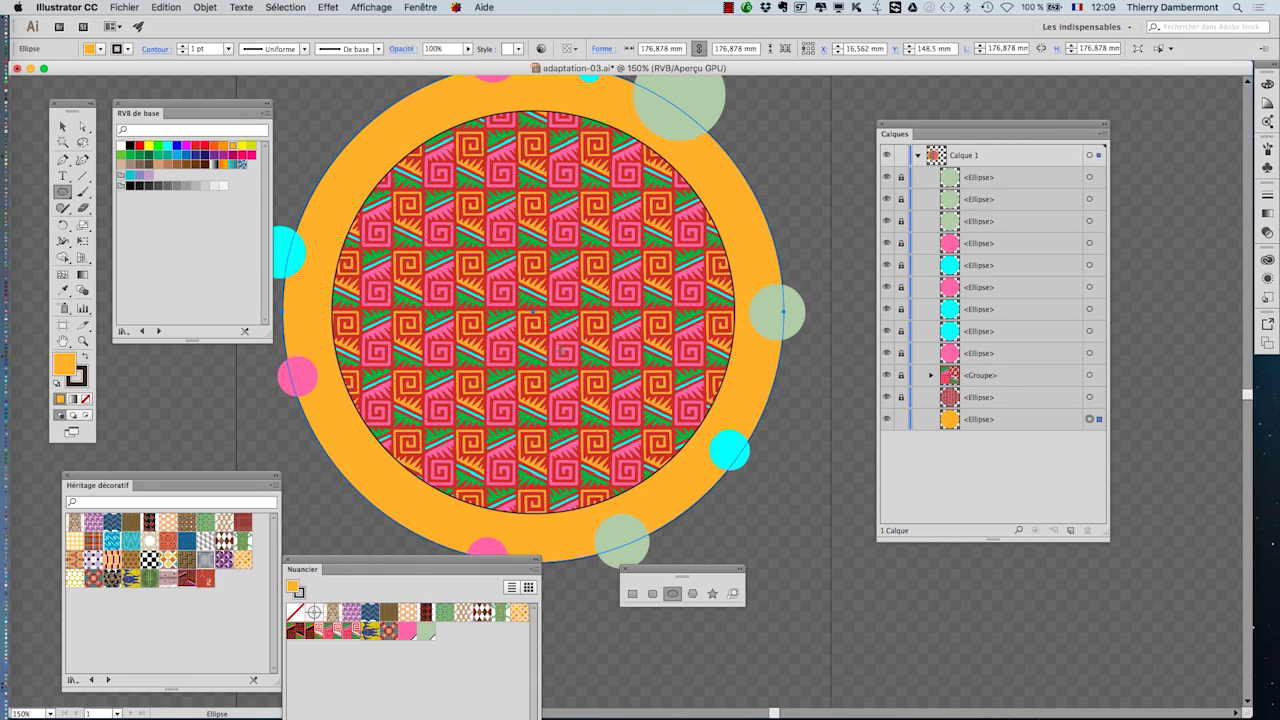
pyautogui.scroll(1, 556, 362)
pyautogui.scroll(-2, 558, 348)
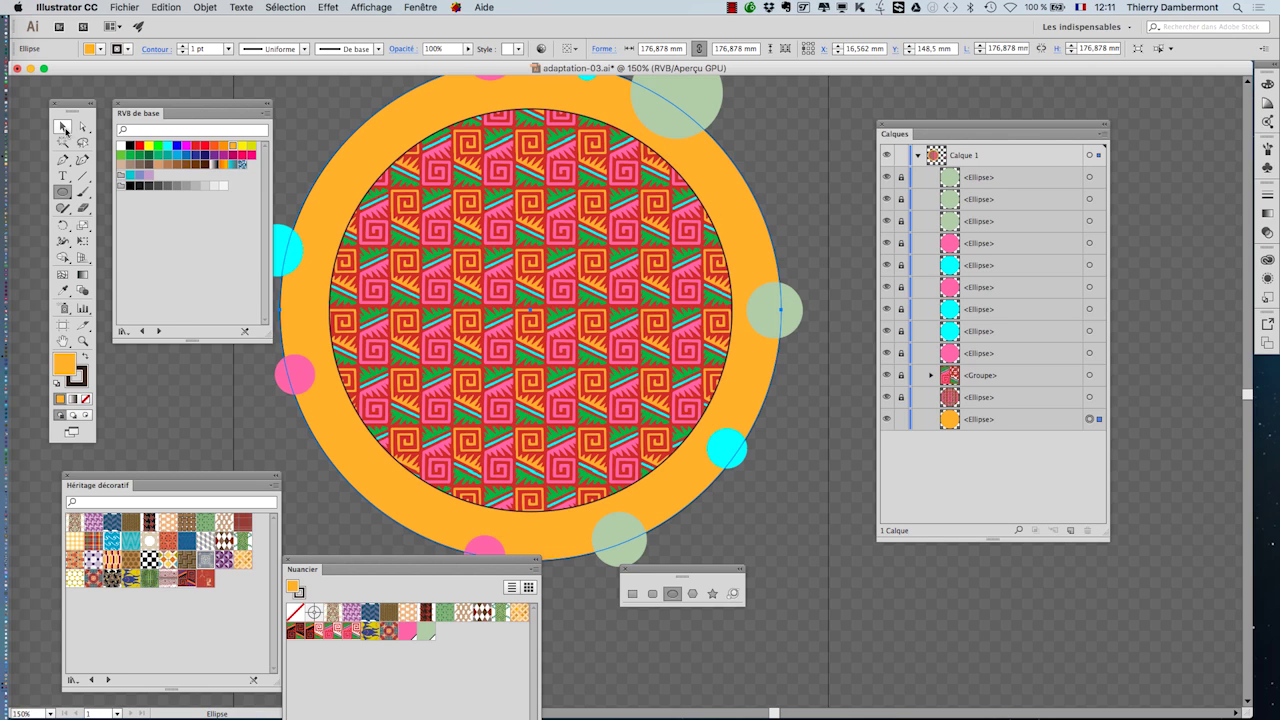
pyautogui.click(63, 127)
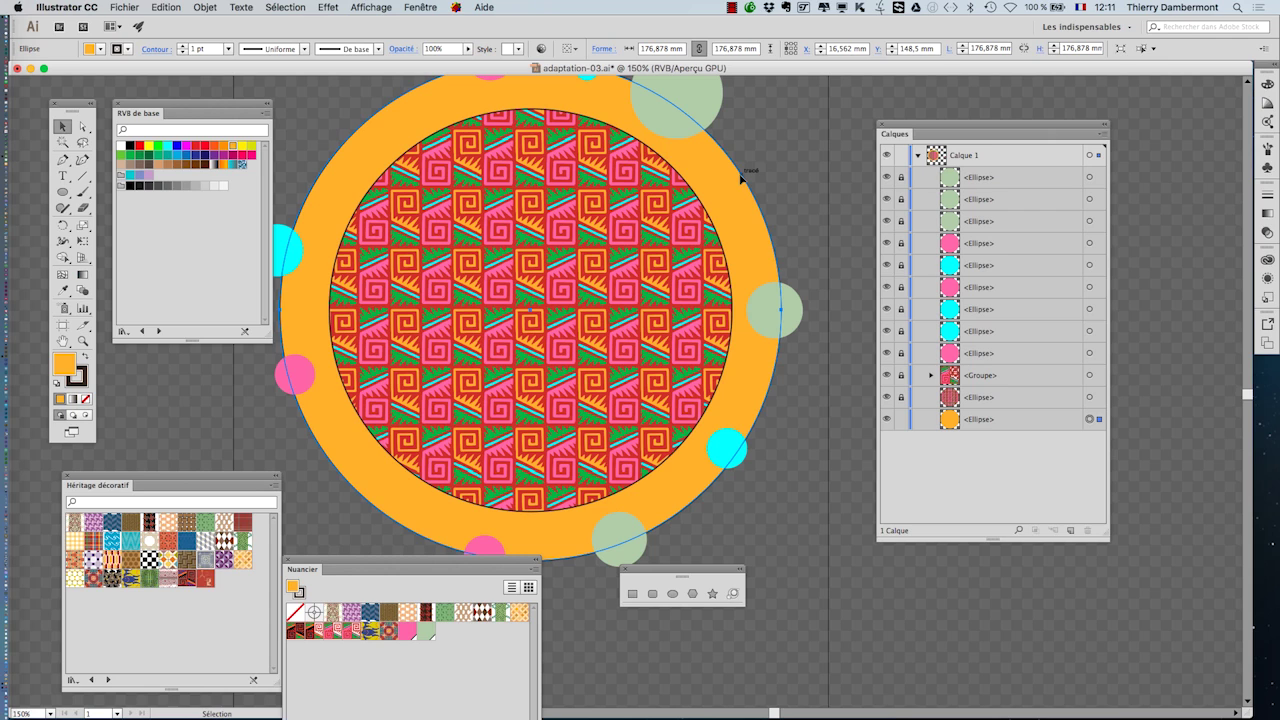
# - Examine the Disposition commands available for the selected orange circle, from Premier plan to Arrière-plan, along with their listed shortcuts
pyautogui.rightClick(757, 250)
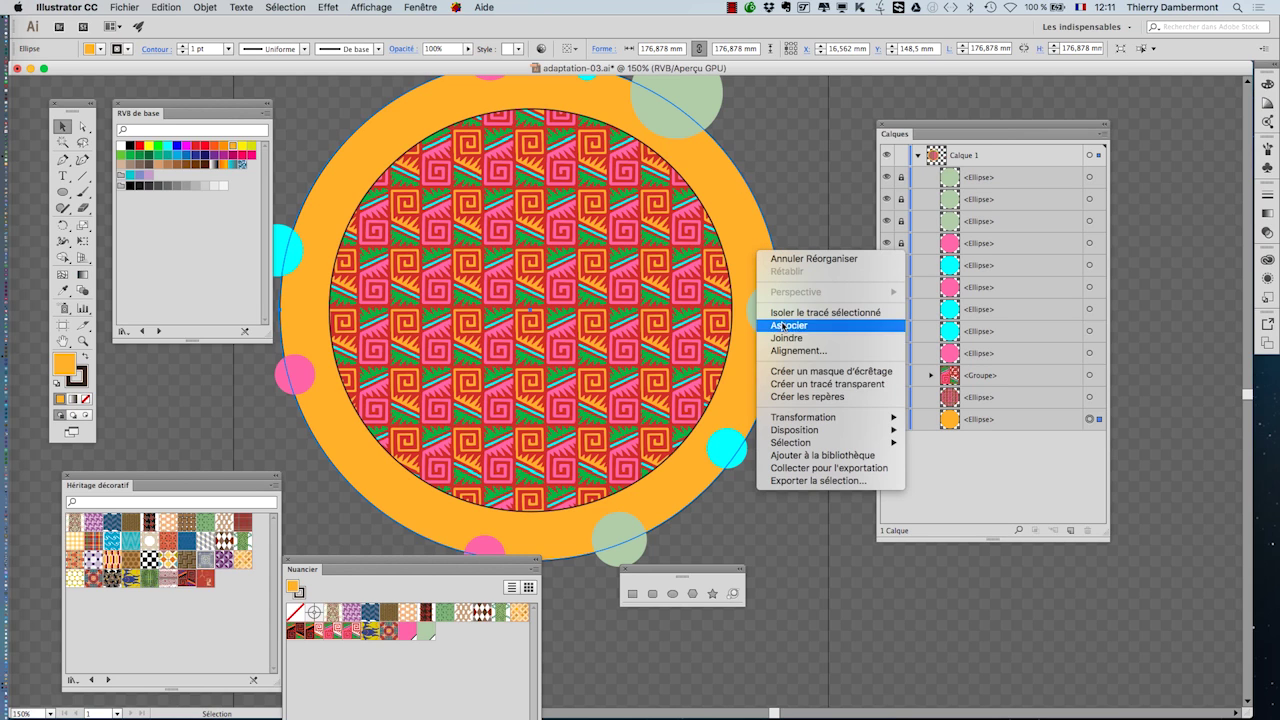
pyautogui.moveTo(828, 432)
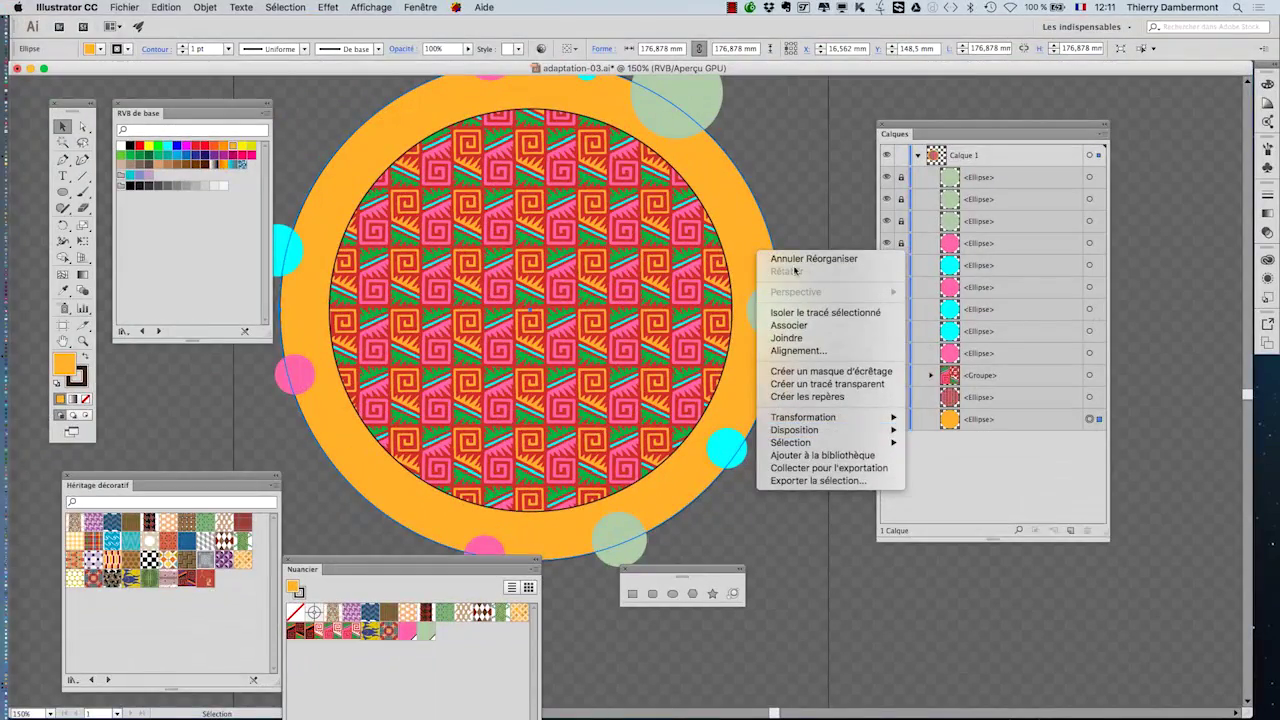
pyautogui.click(784, 153)
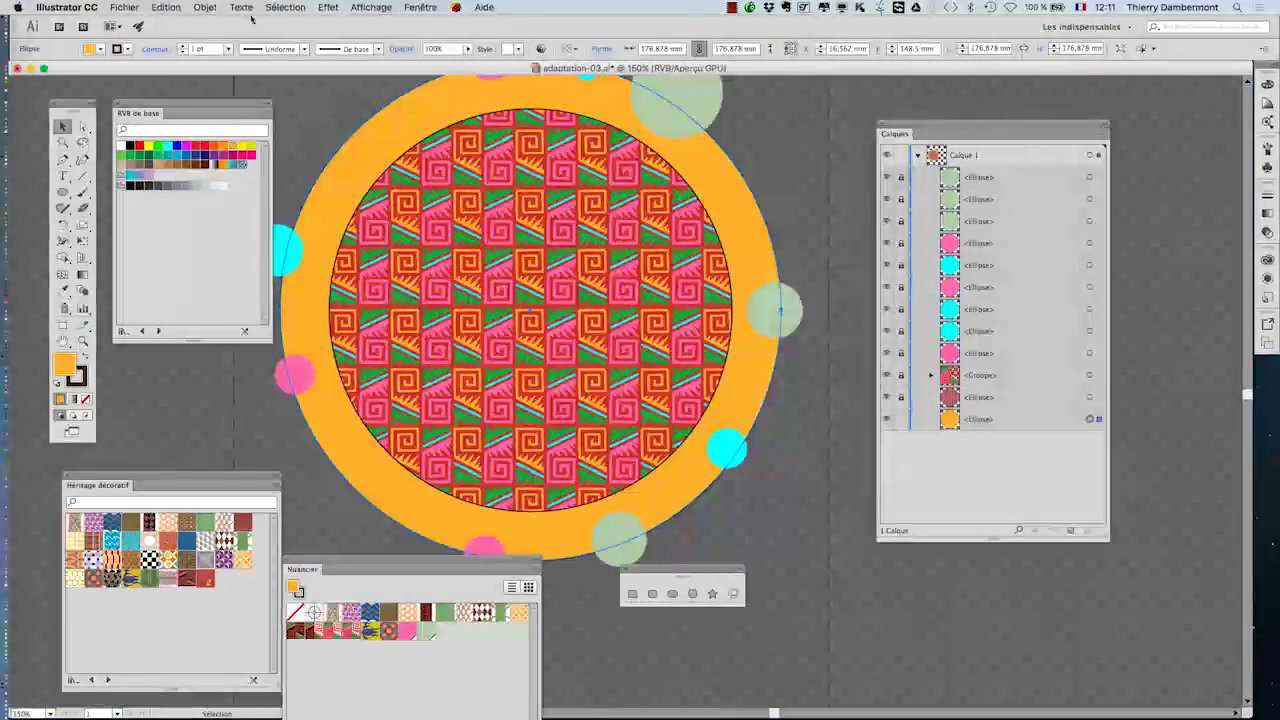
pyautogui.click(205, 8)
pyautogui.moveTo(215, 38)
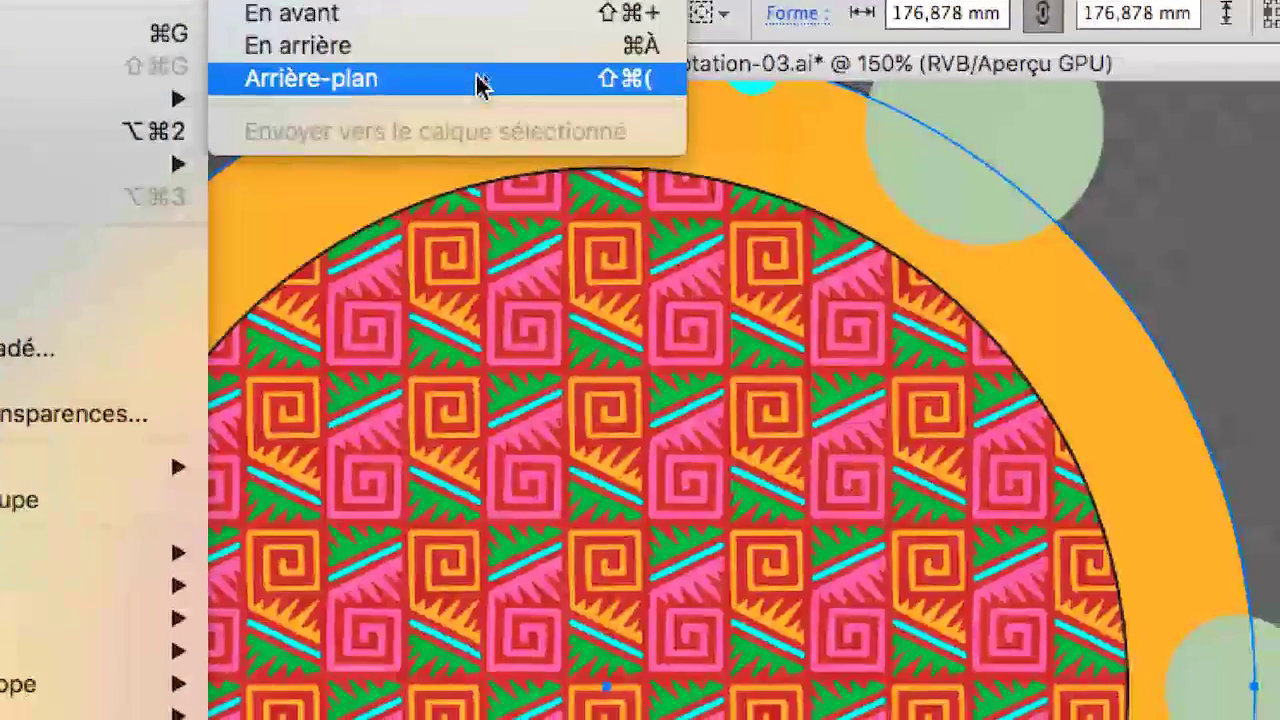
pyautogui.click(495, 90)
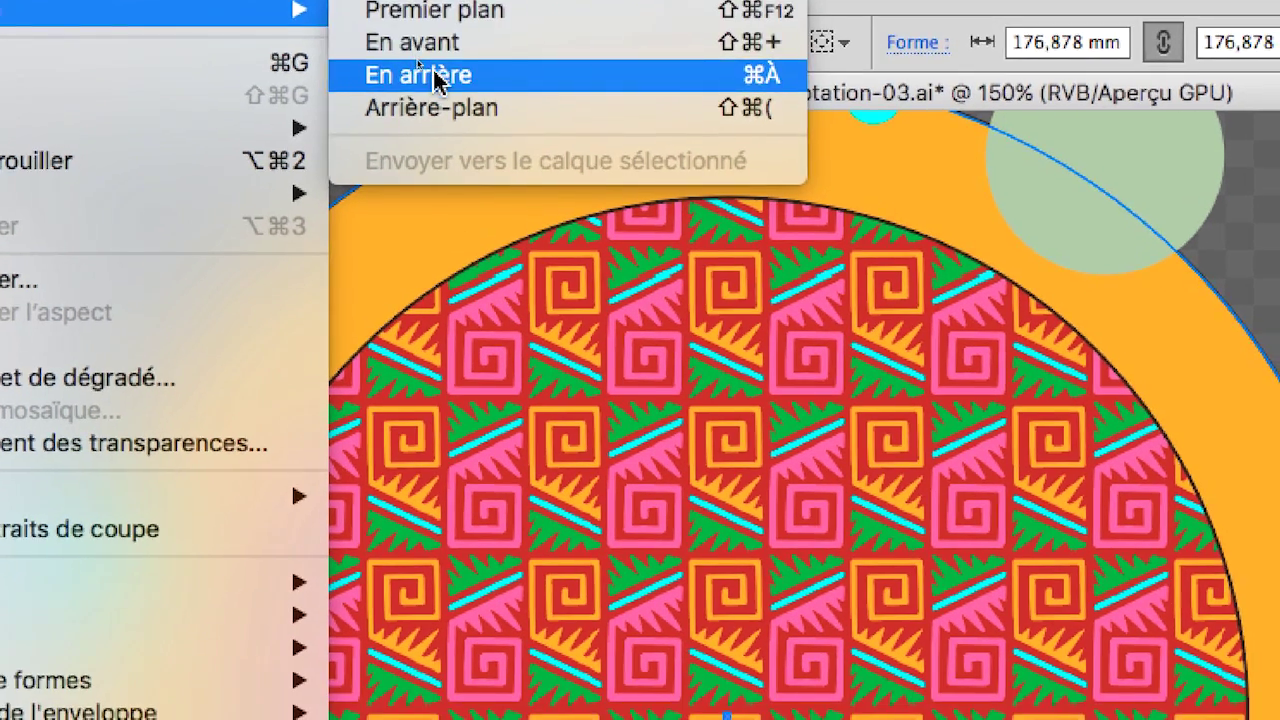
pyautogui.click(448, 149)
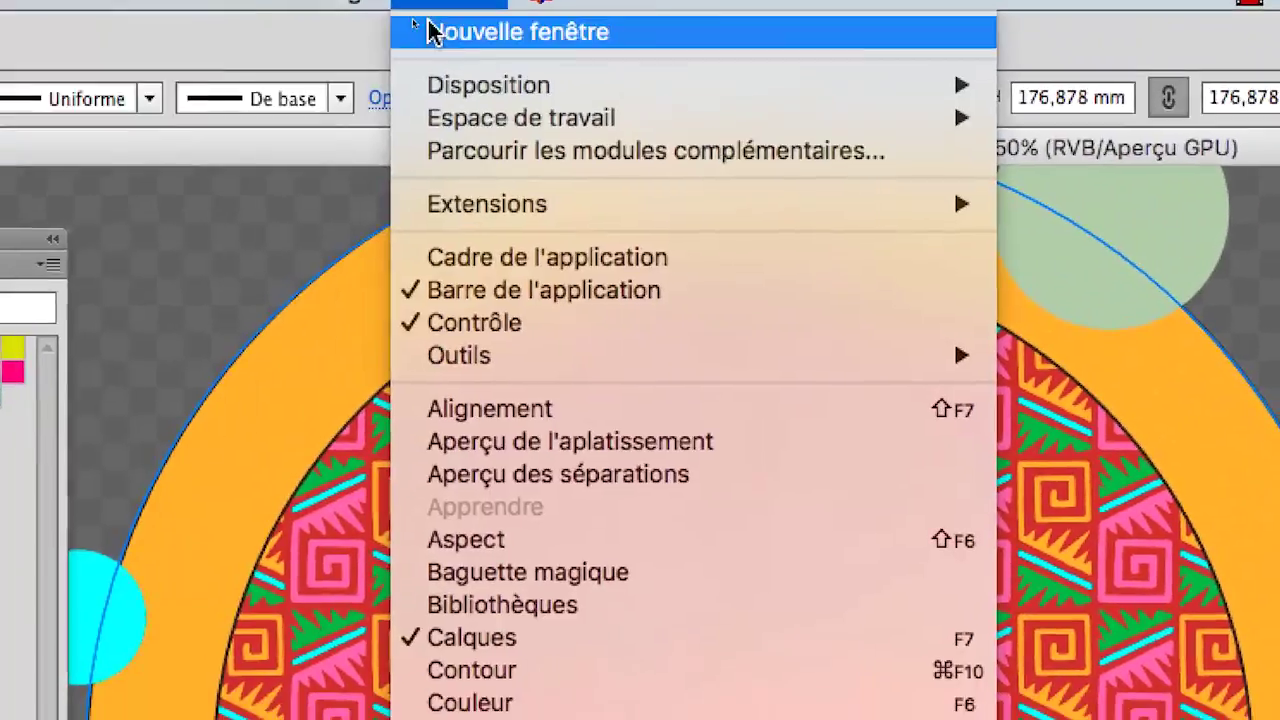
pyautogui.moveTo(365, 12)
pyautogui.moveTo(43, 19)
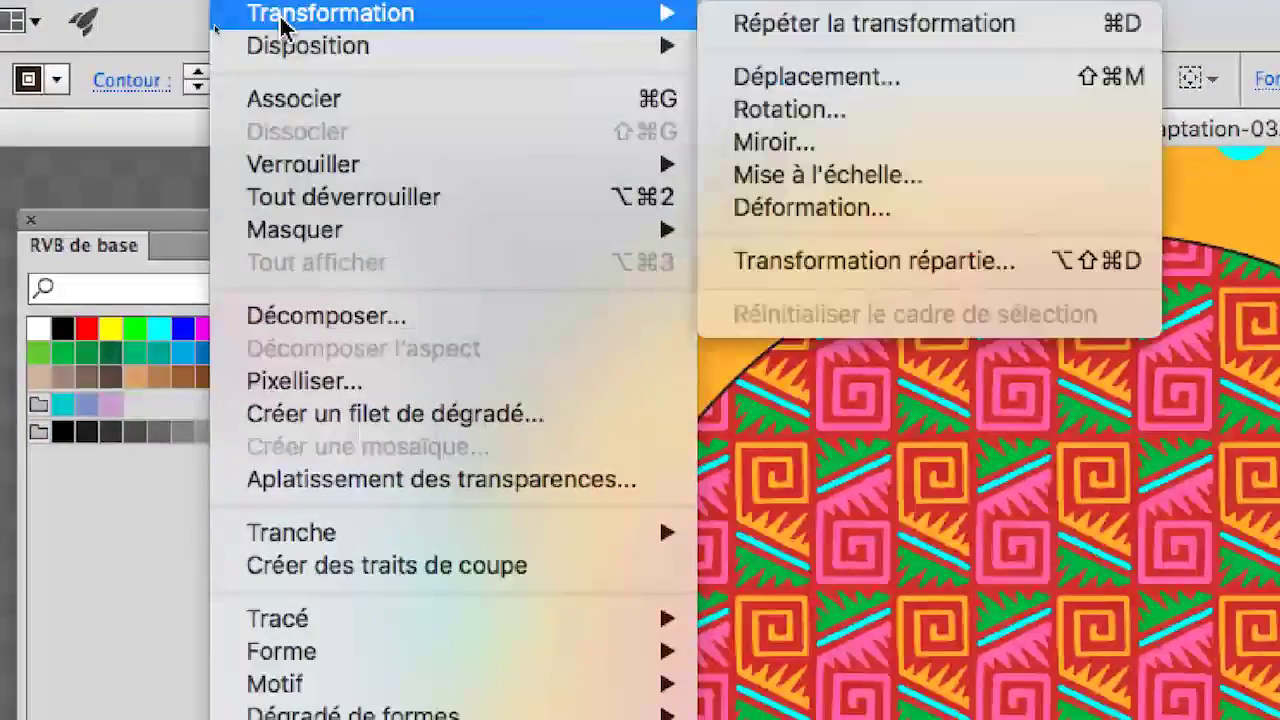
pyautogui.moveTo(284, 30)
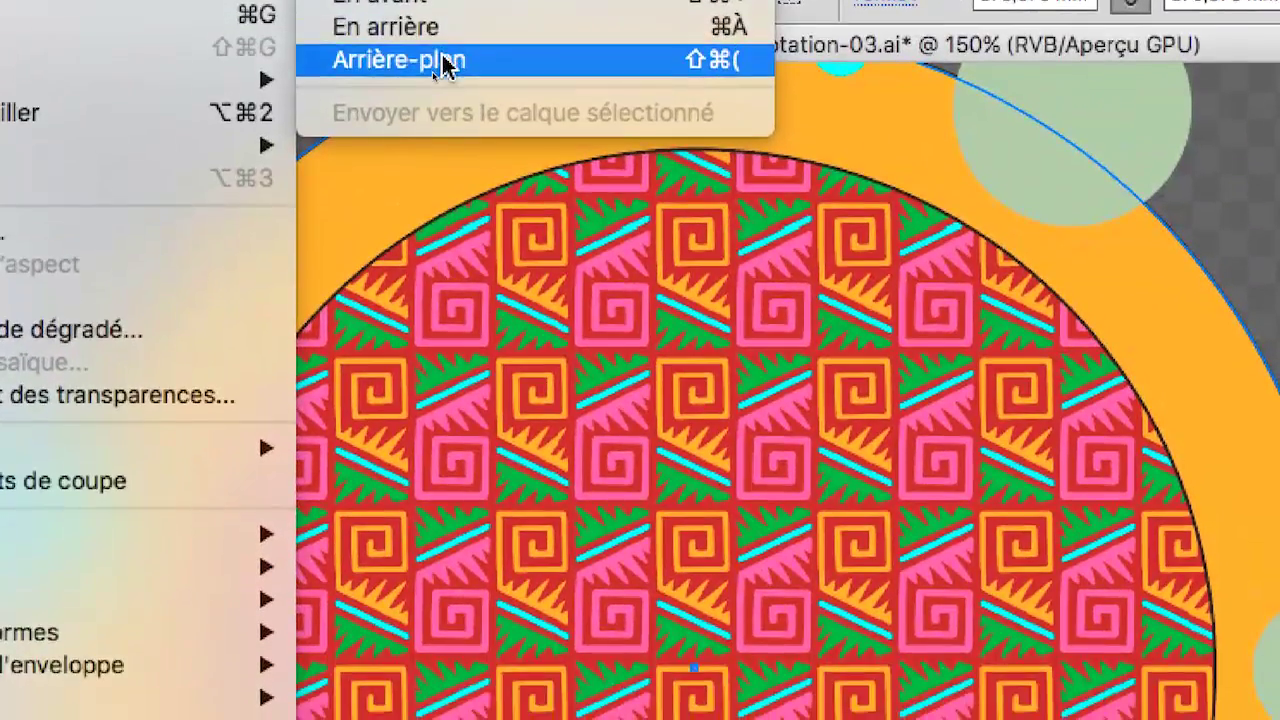